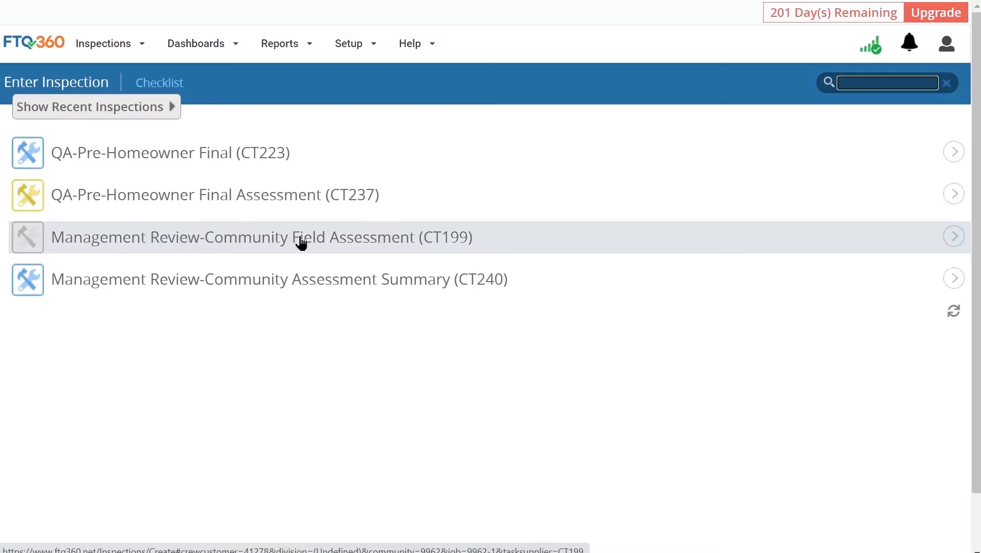
Step: Start a Management Review-Community Field Assessment (CT199) inspection and set its Location/Ref# to Lot 101
click(230, 237)
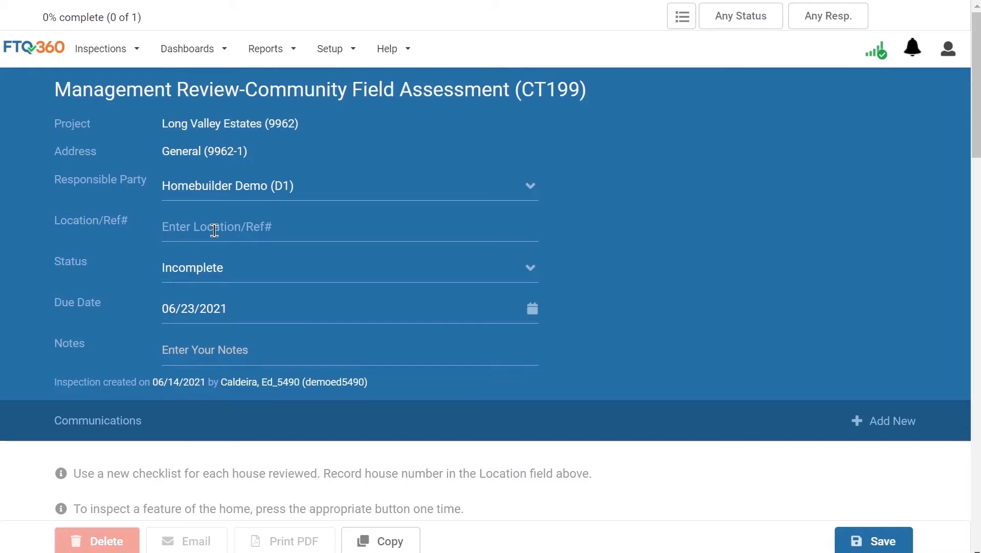
click(214, 229)
text(Lot 101)
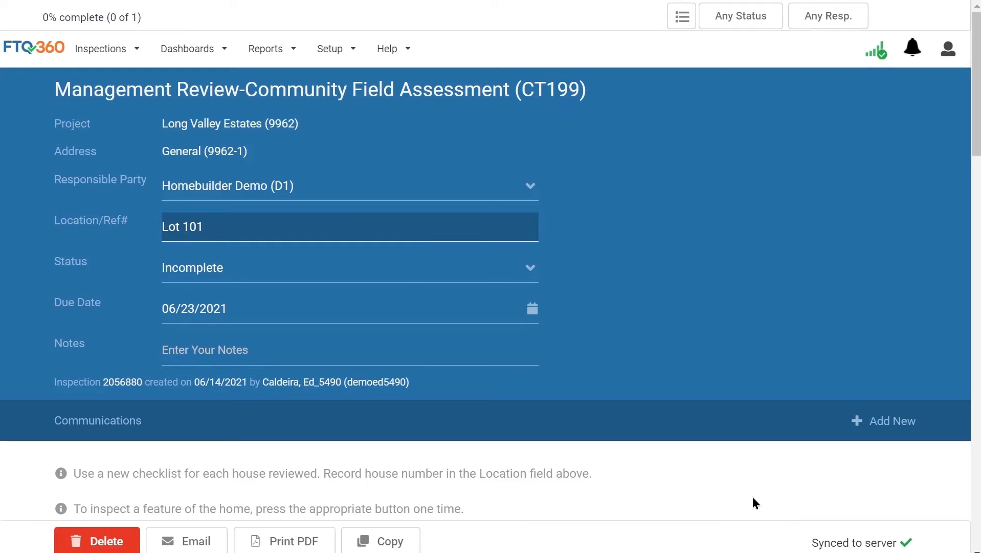
Step: Record Single Family as the Type of Home Assessed in the General section
scroll(753, 500, down, 5)
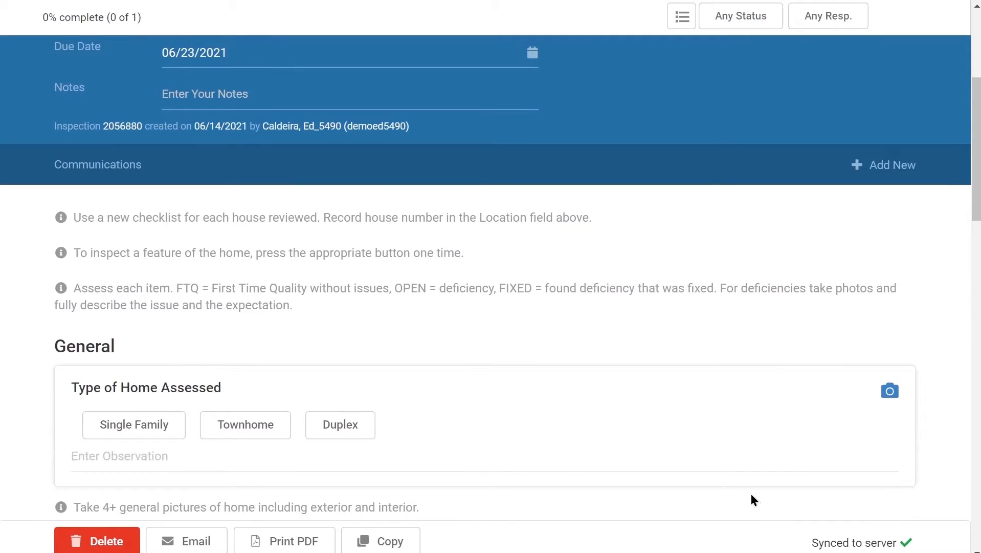
click(148, 426)
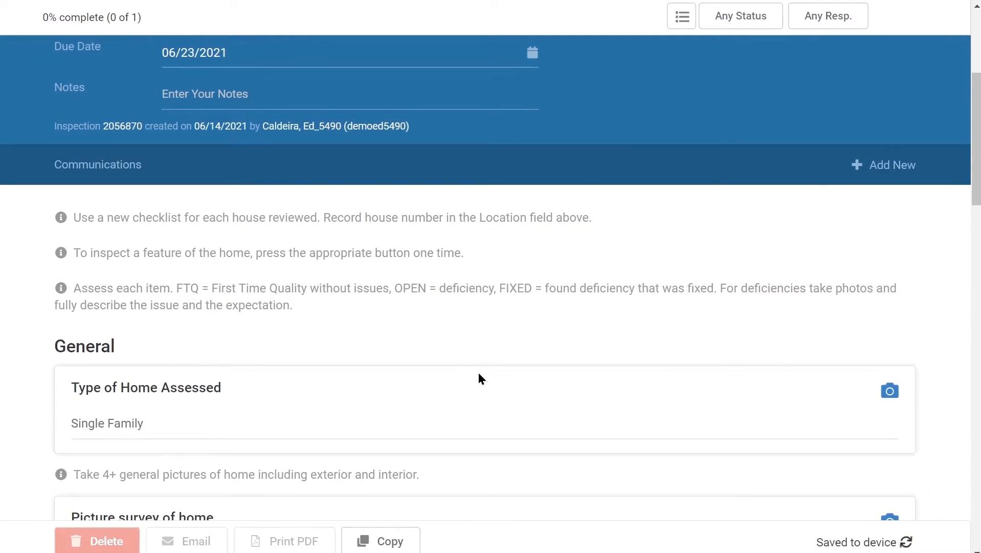
Step: Add the Window Installation checks to the technical assessment
scroll(503, 353, down, 5)
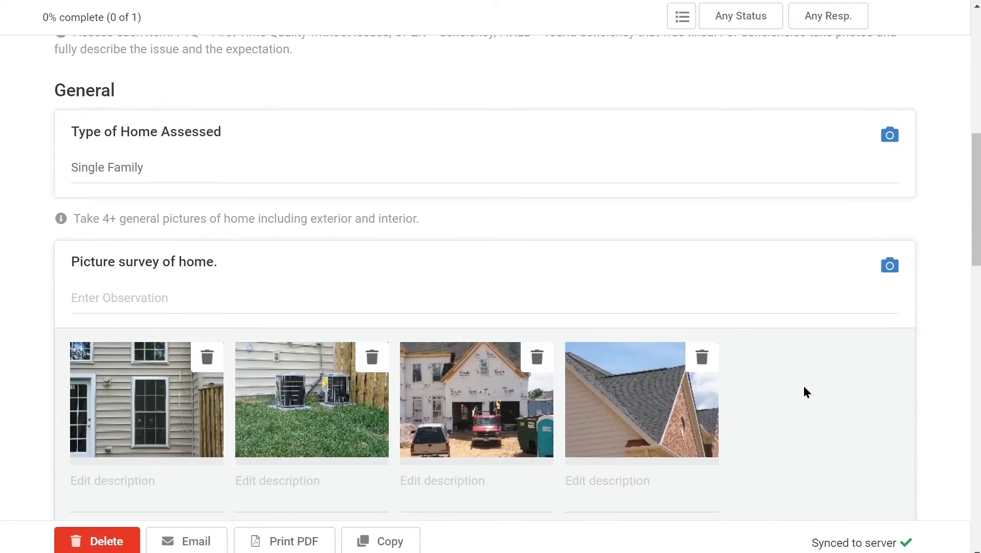
scroll(806, 391, down, 5)
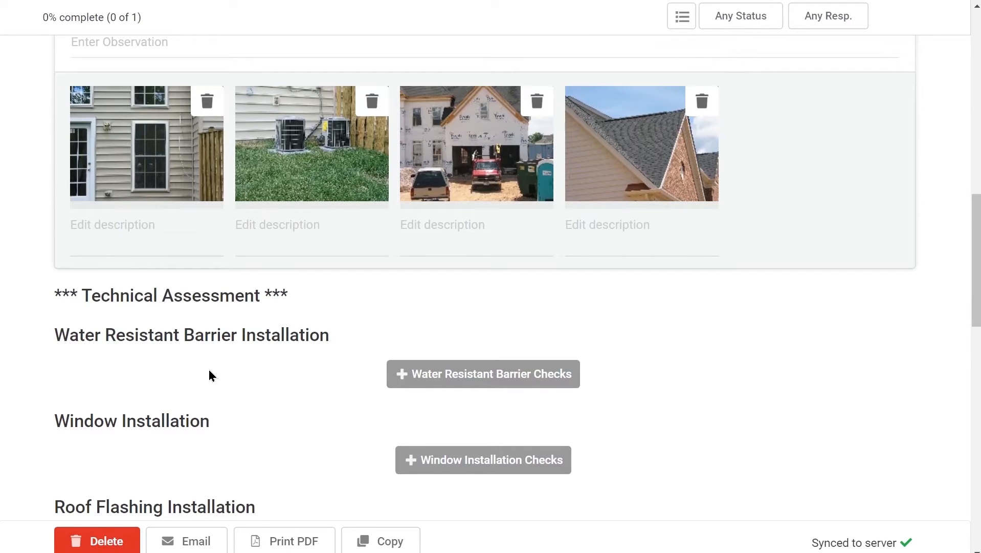
scroll(210, 375, down, 3)
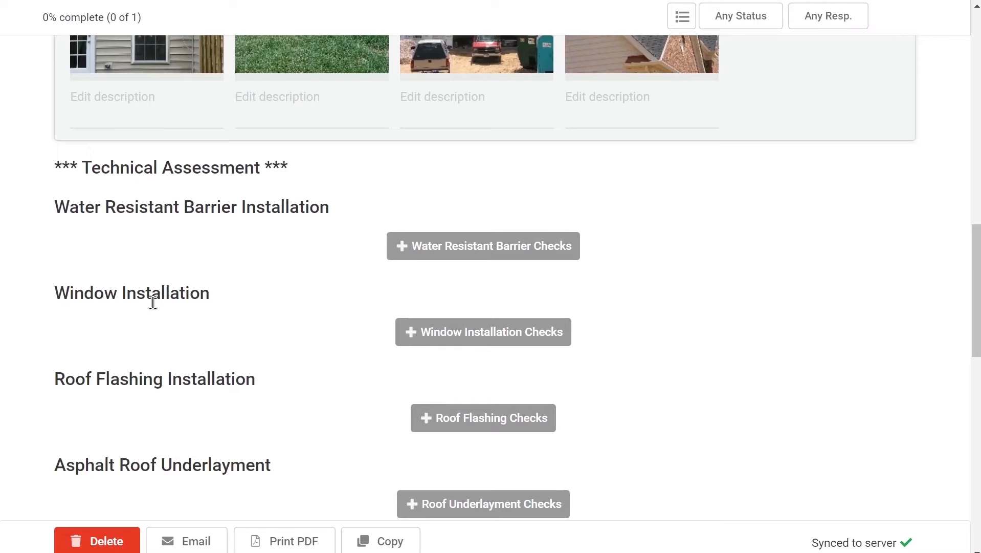
click(479, 336)
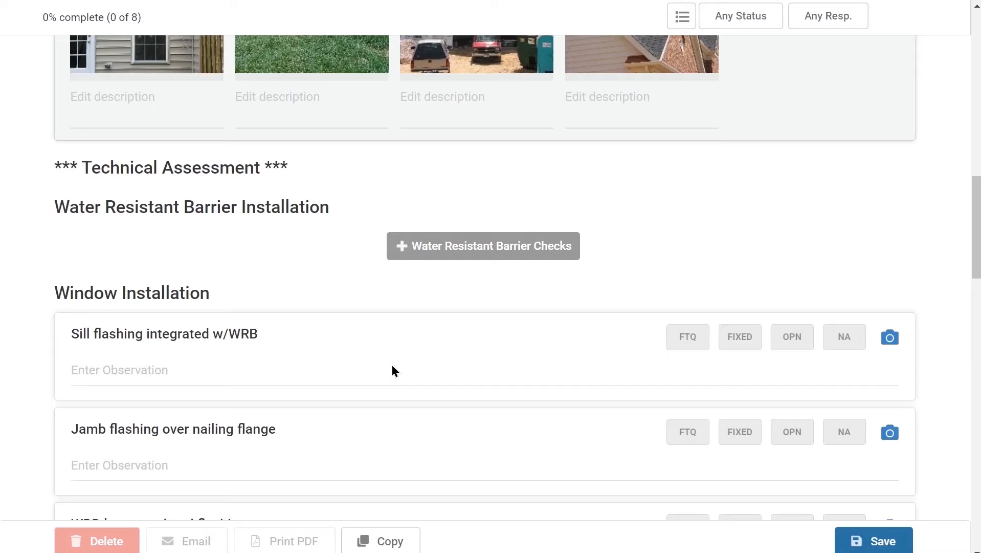
Step: Rate the sill flashing integrated w/WRB and jamb flashing over nailing flange items as FTQ
scroll(400, 369, down, 2)
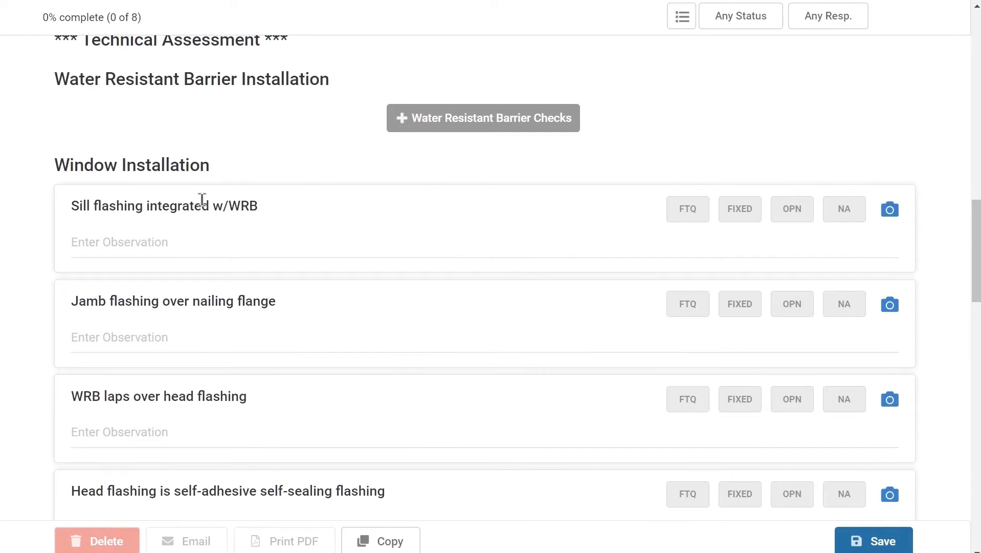
click(687, 210)
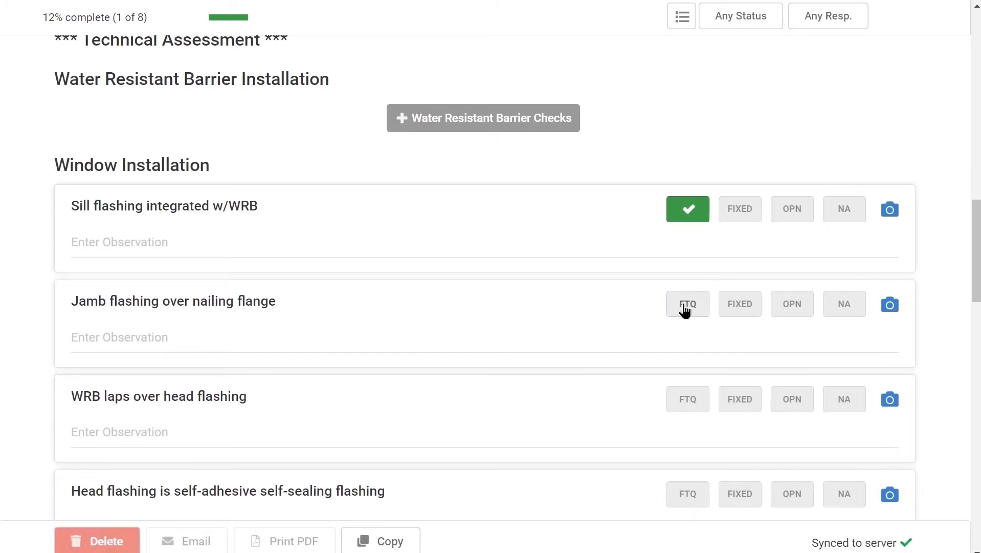
click(687, 305)
Step: Mark WRB laps over head flashing as OPN and enter the observation "WRB under window flange"
click(792, 398)
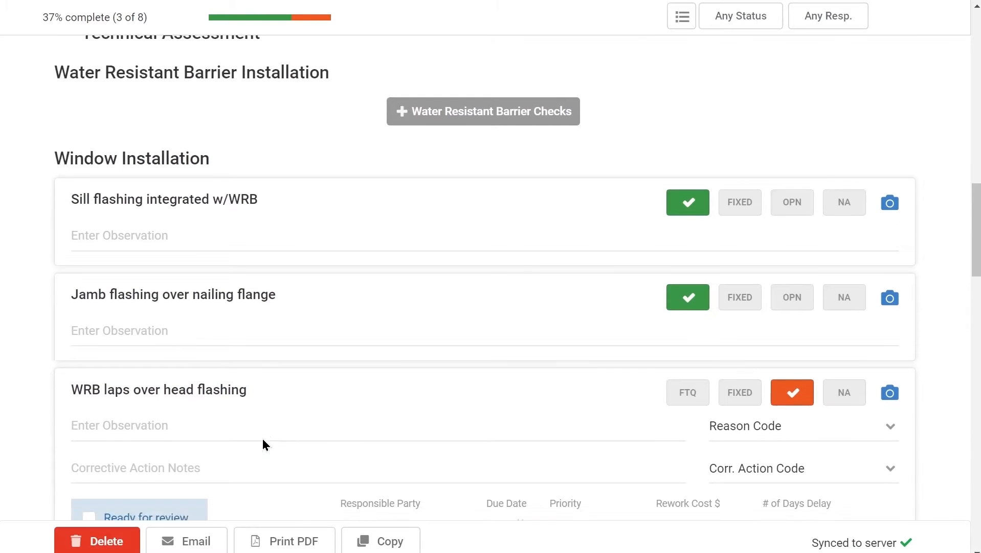
scroll(264, 444, down, 5)
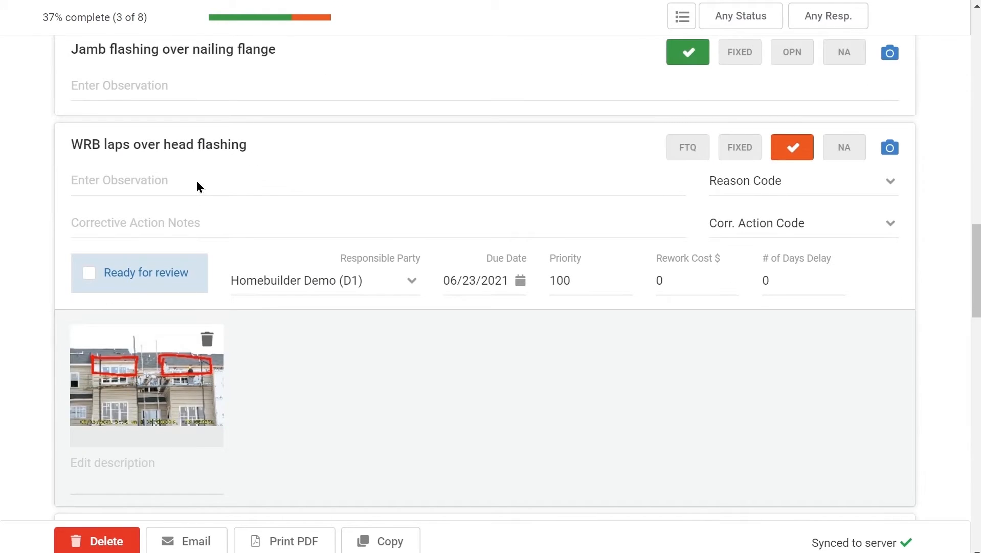
click(198, 184)
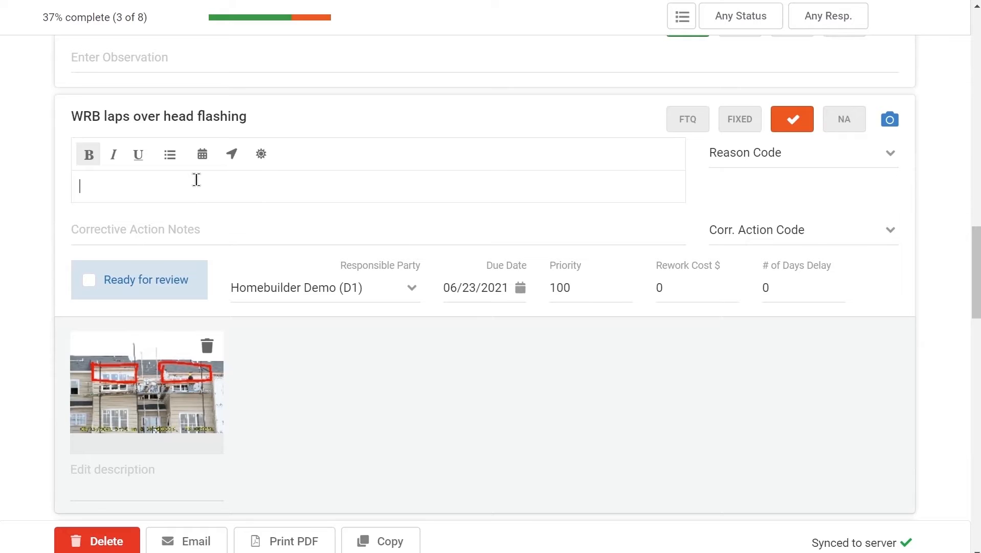
text(WRB)
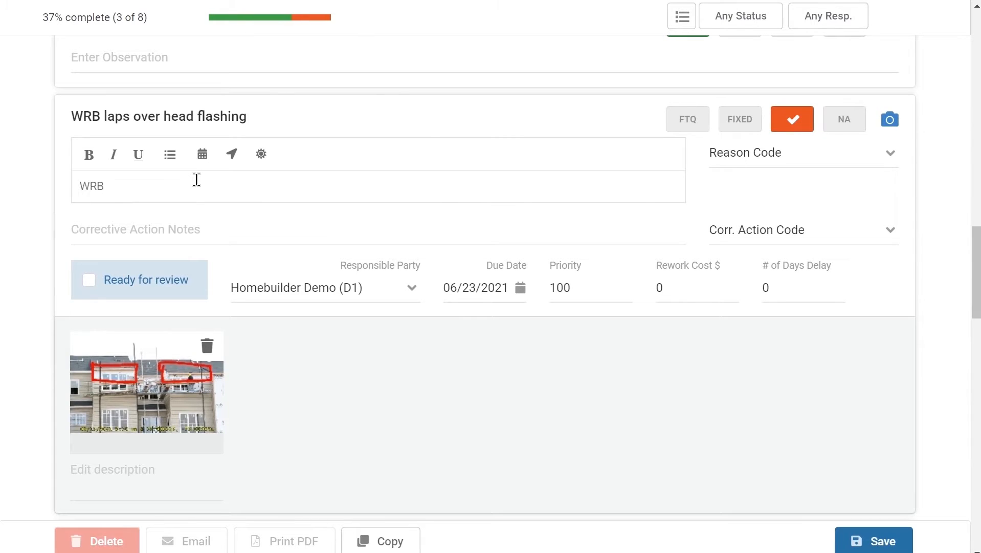
text( under window flange)
Step: Rate the item Head flashing is self-adhesive self-sealing flashing as FTQ
scroll(518, 350, down, 3)
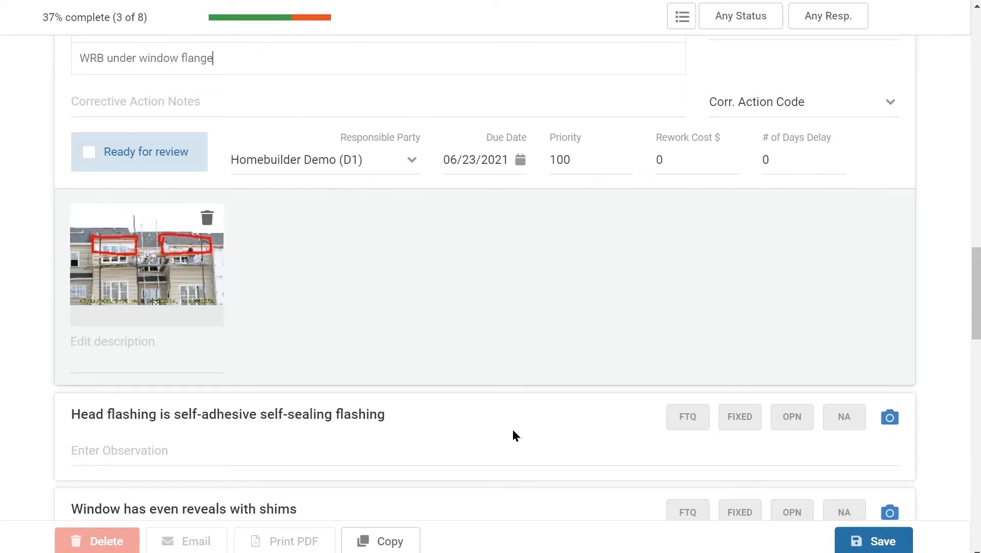
click(678, 418)
Step: Add an Exemplary Observation to the checklist and enter "Good Job!" as its observation
scroll(726, 476, down, 2)
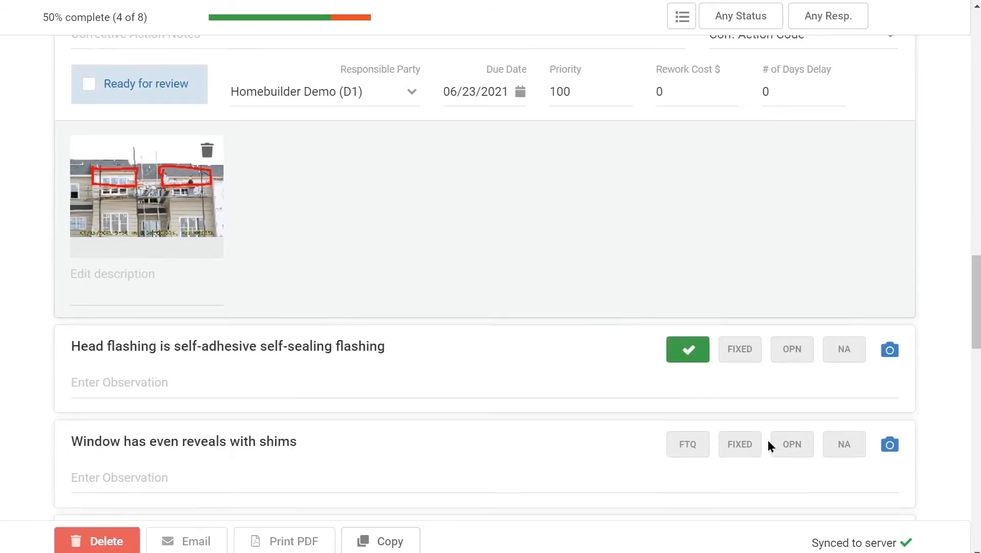
scroll(768, 446, down, 10)
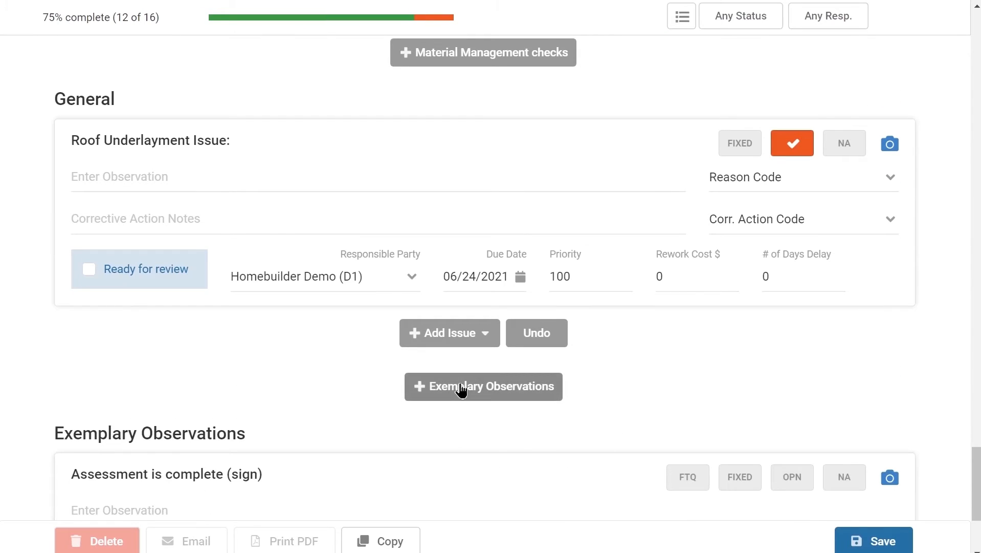
click(462, 389)
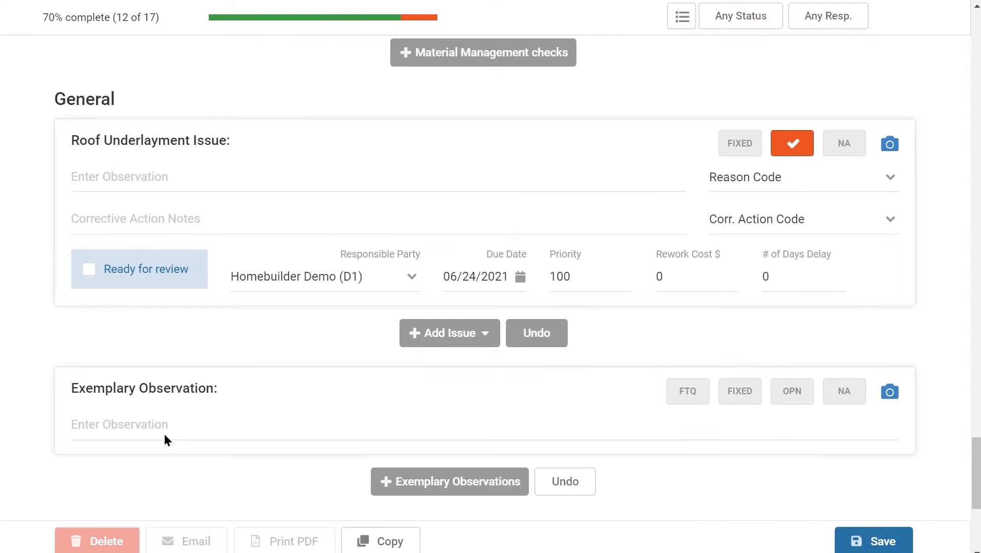
click(165, 432)
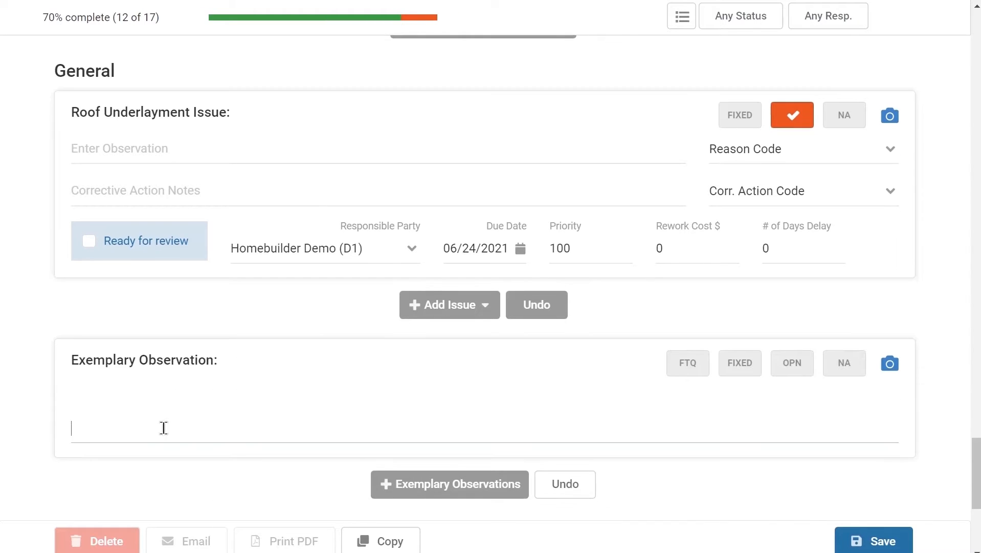
text(Good Job!)
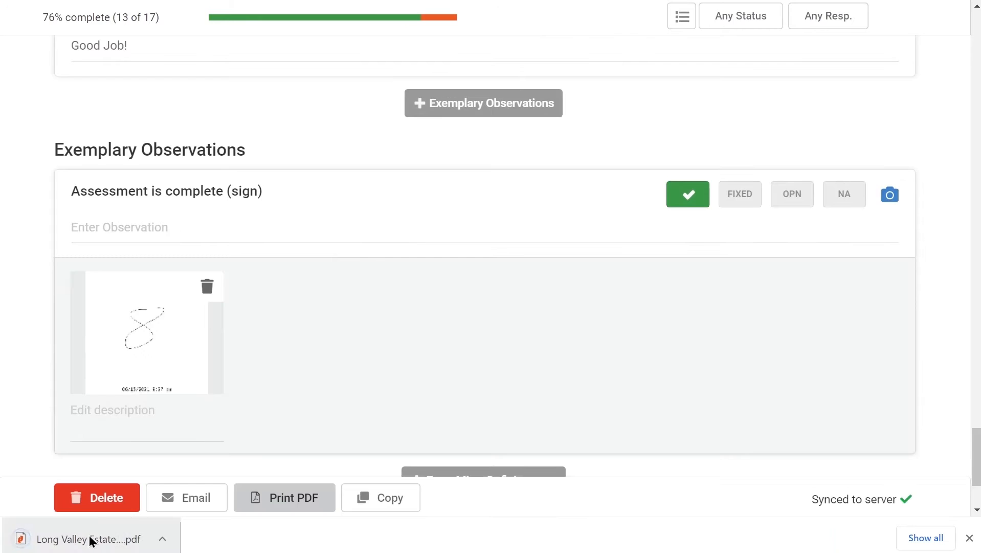
Step: Open the downloaded inspection PDF and review its summary, home photos and Window Installation results
click(90, 537)
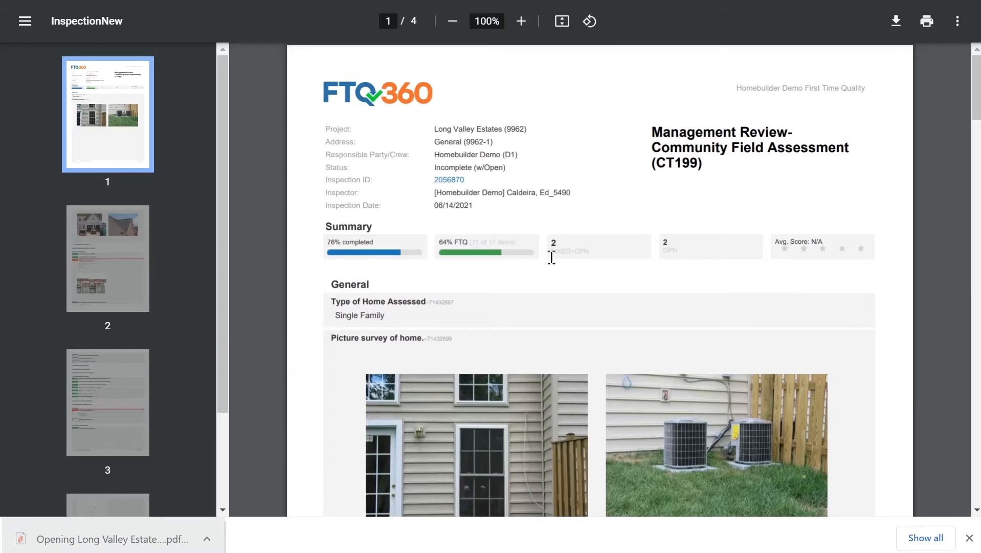
scroll(552, 257, down, 15)
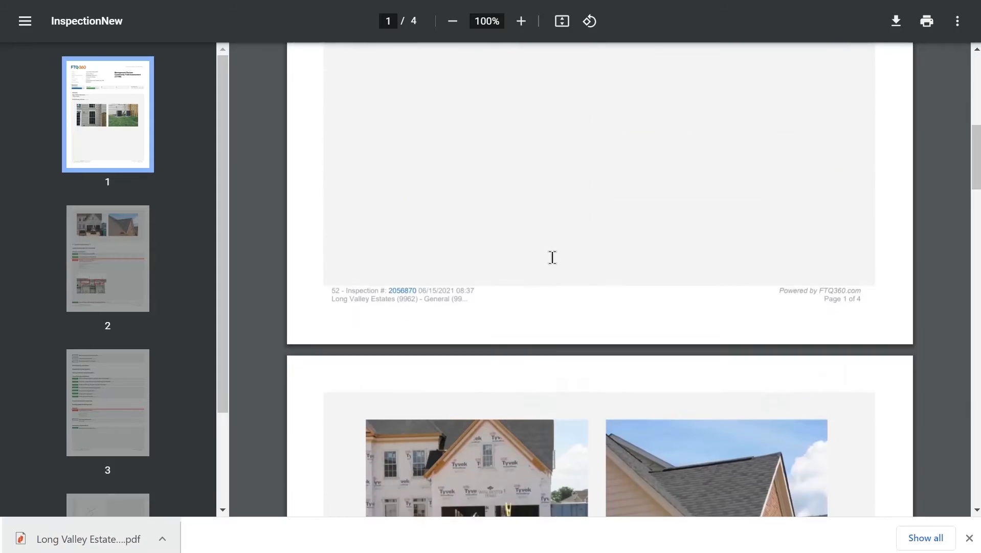
scroll(543, 276, down, 15)
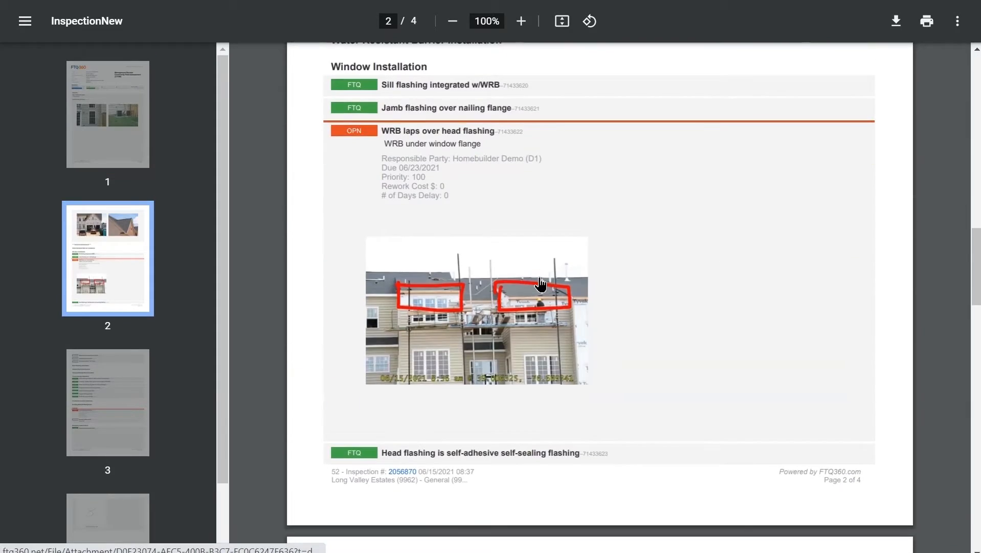
scroll(540, 287, down, 15)
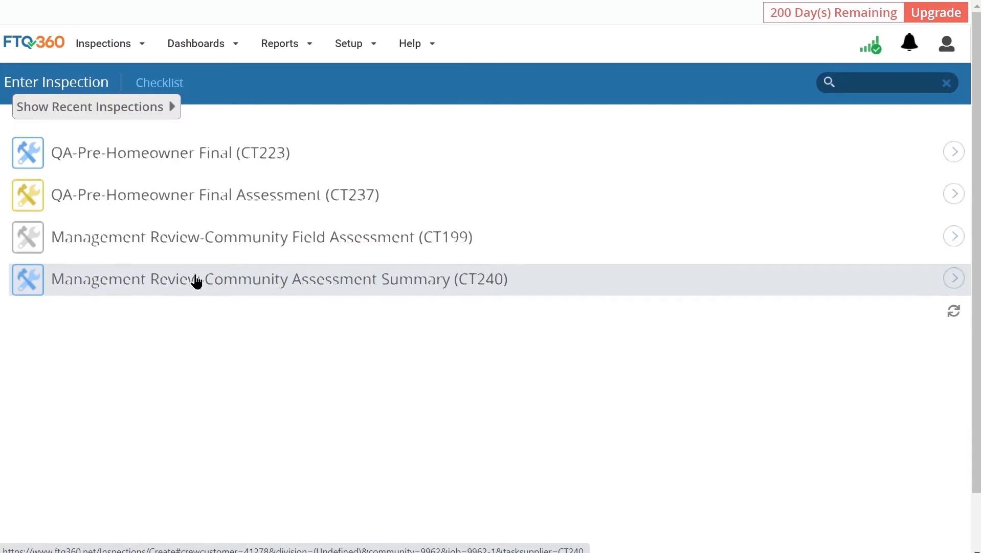
Step: Start a Management Review-Community Assessment Summary (CT240) inspection and paste the copied lorem ipsum paragraphs as plain text into Overall Assessment Observations
click(196, 279)
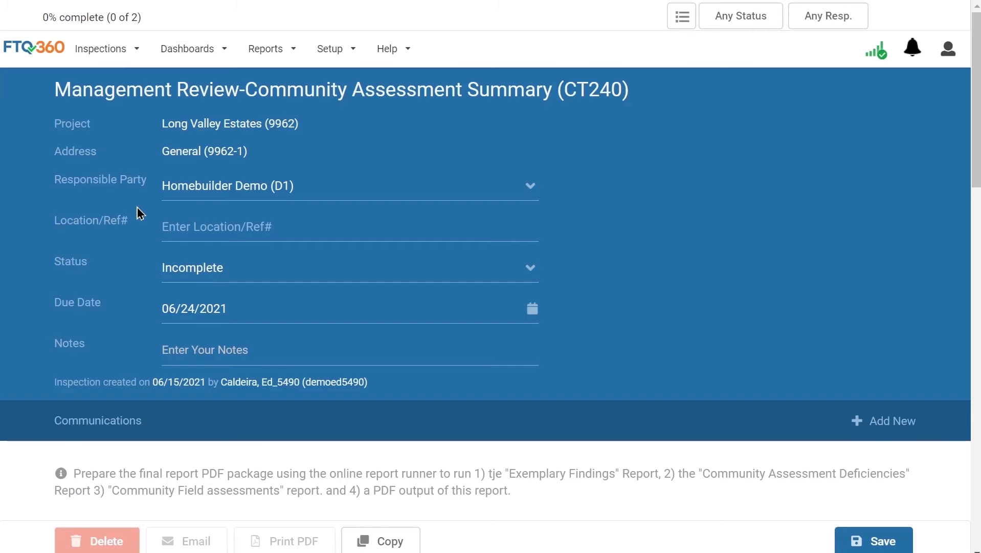
scroll(143, 211, down, 6)
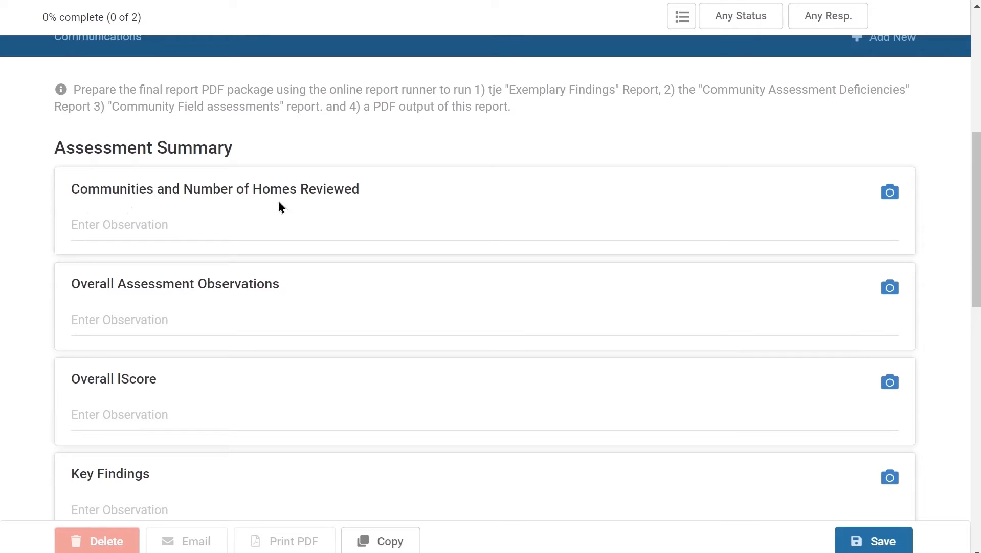
click(140, 320)
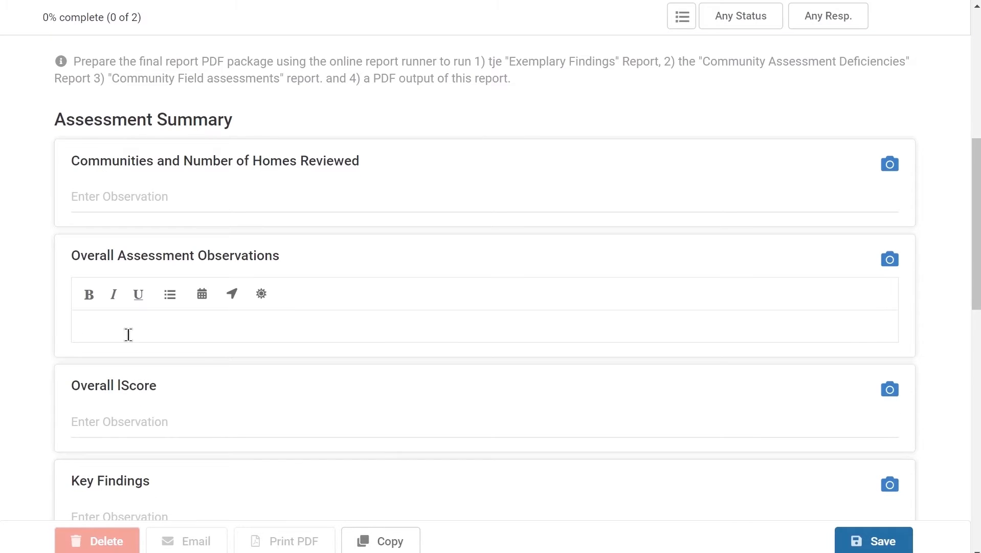
right_click(129, 340)
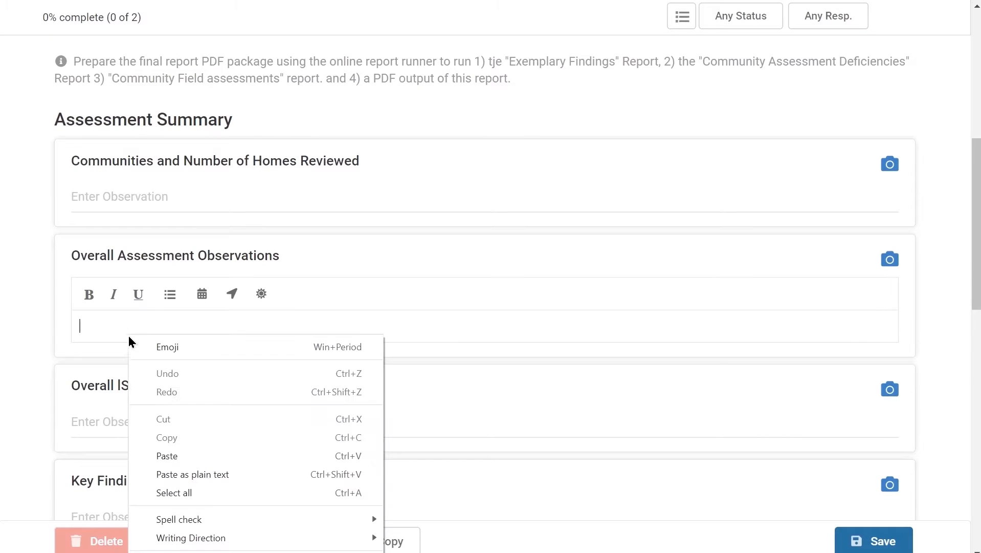
click(190, 476)
scroll(348, 388, down, 2)
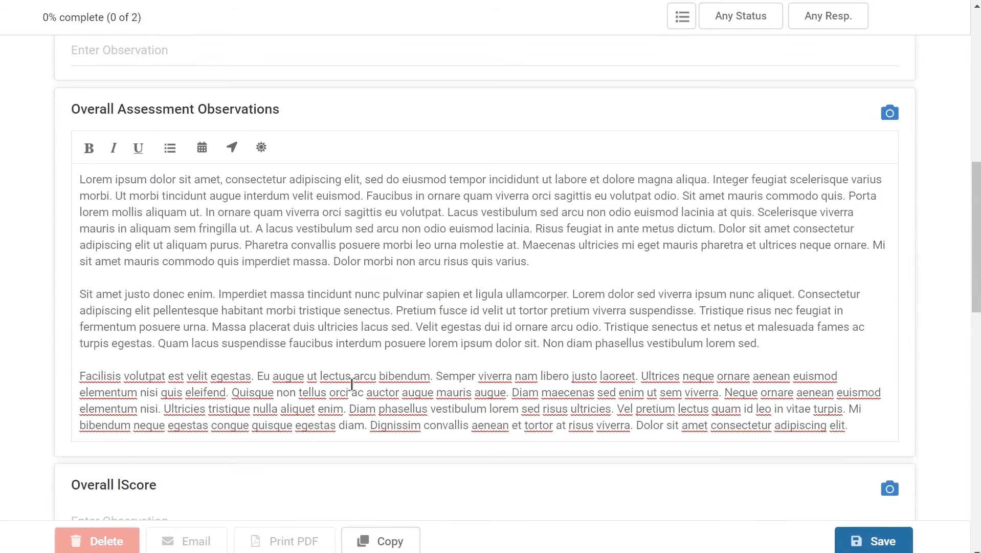
Step: Enter the first participant's name in the Participants table
scroll(328, 404, down, 3)
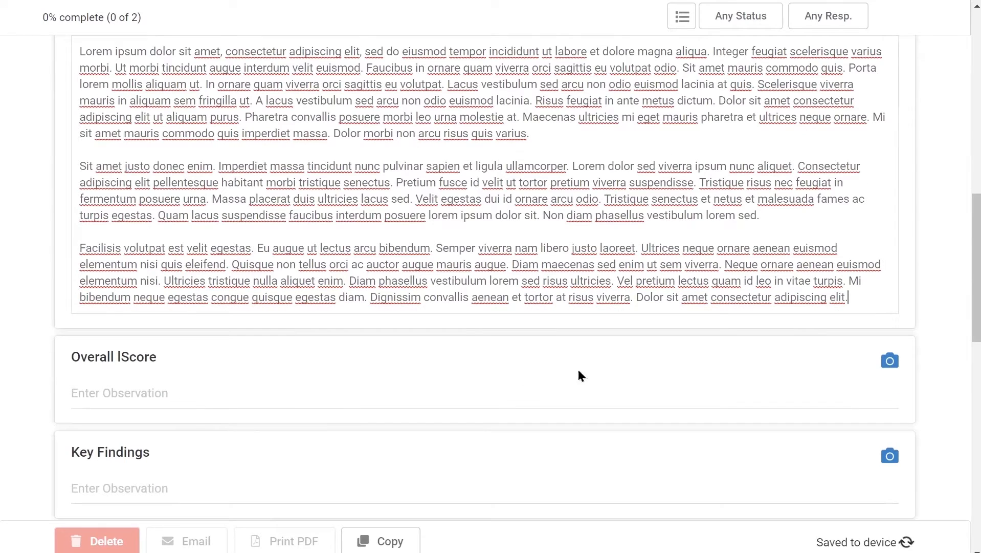
scroll(158, 483, down, 3)
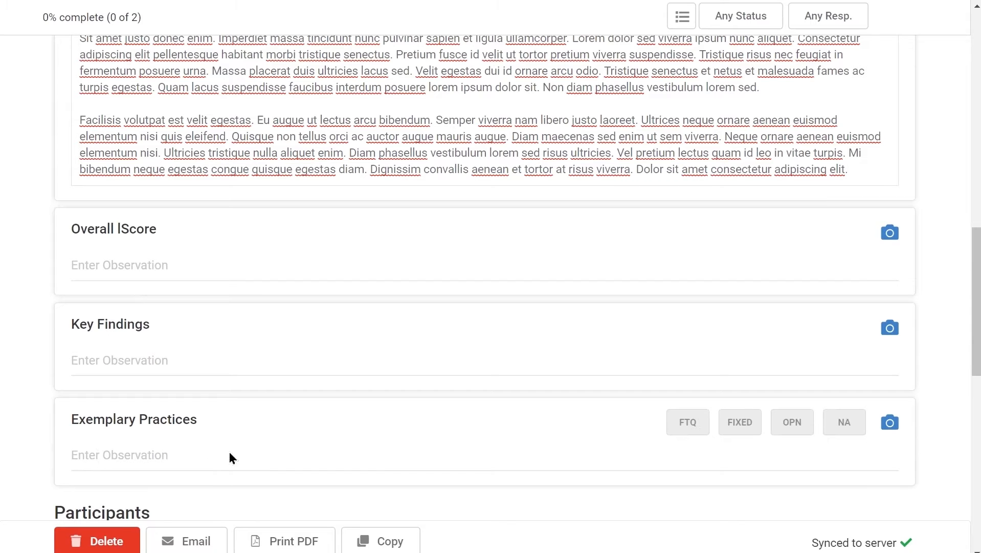
scroll(264, 428, down, 7)
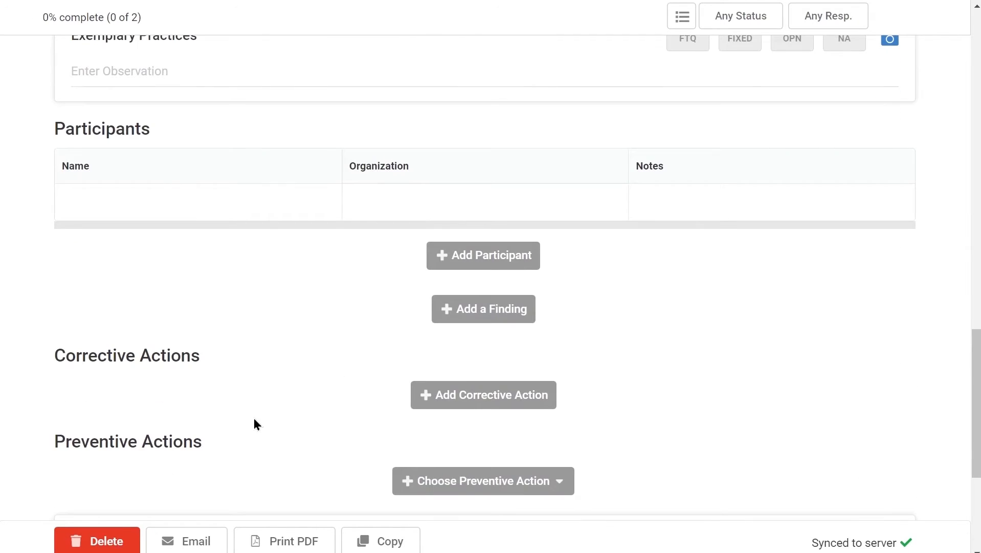
click(87, 210)
text(jJoe)
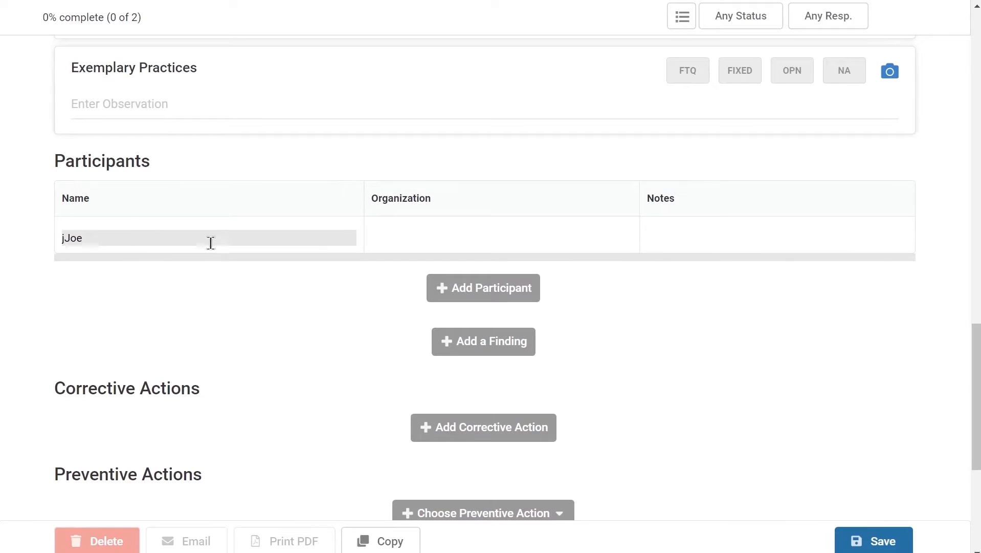
Step: Add a second row to the Participants table and enter that participant's name
click(476, 288)
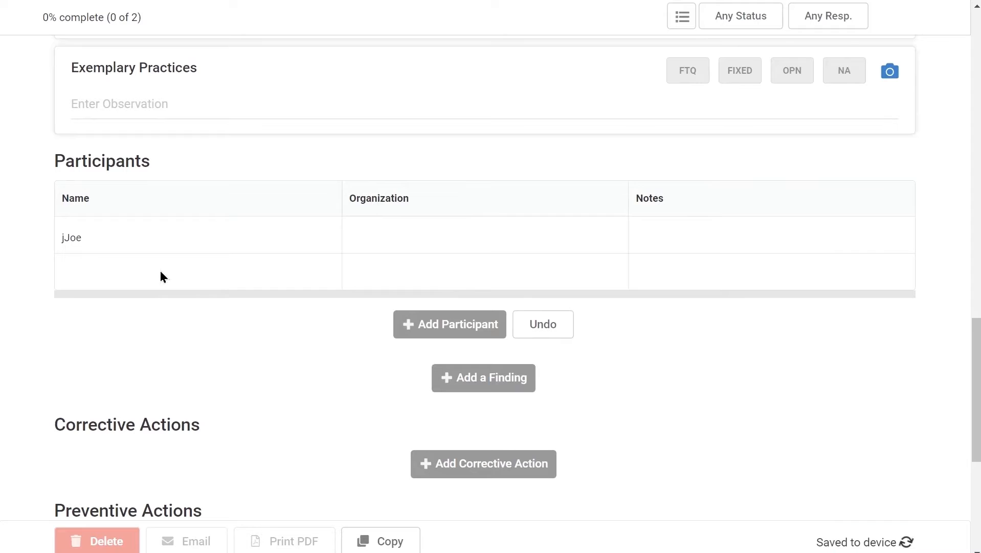
click(160, 270)
text(Mary)
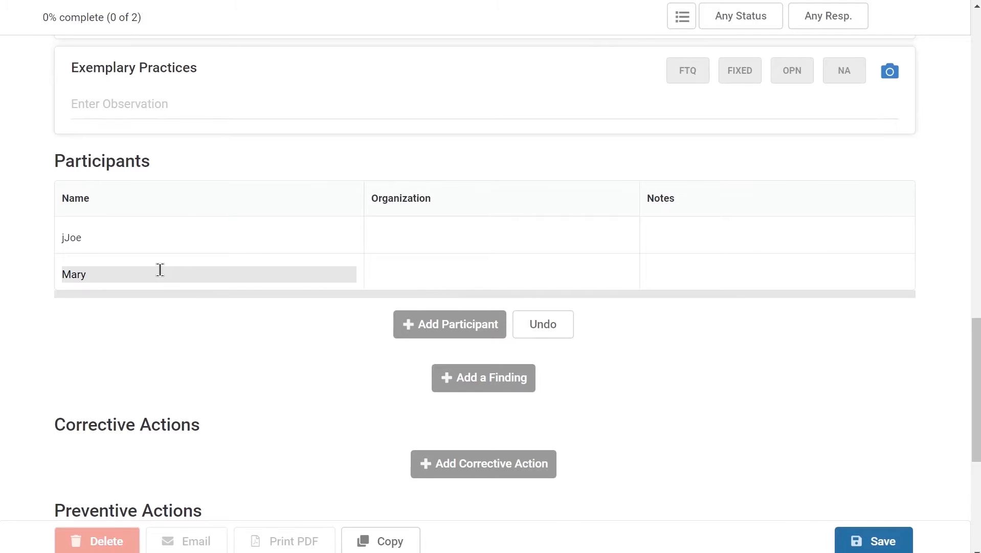
Step: Add a third blank row to the Participants table and two blank Key Finding entries below it
click(441, 322)
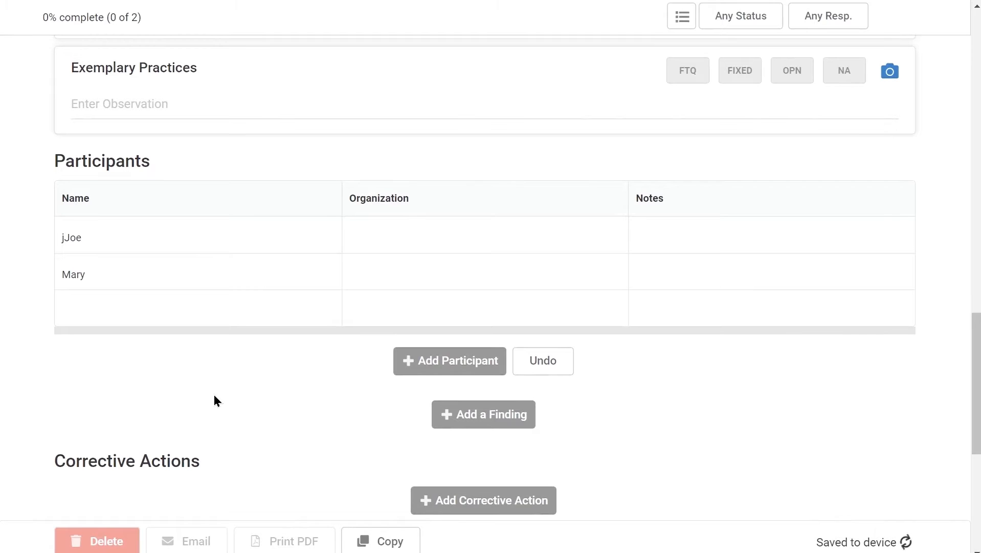
scroll(280, 468, down, 3)
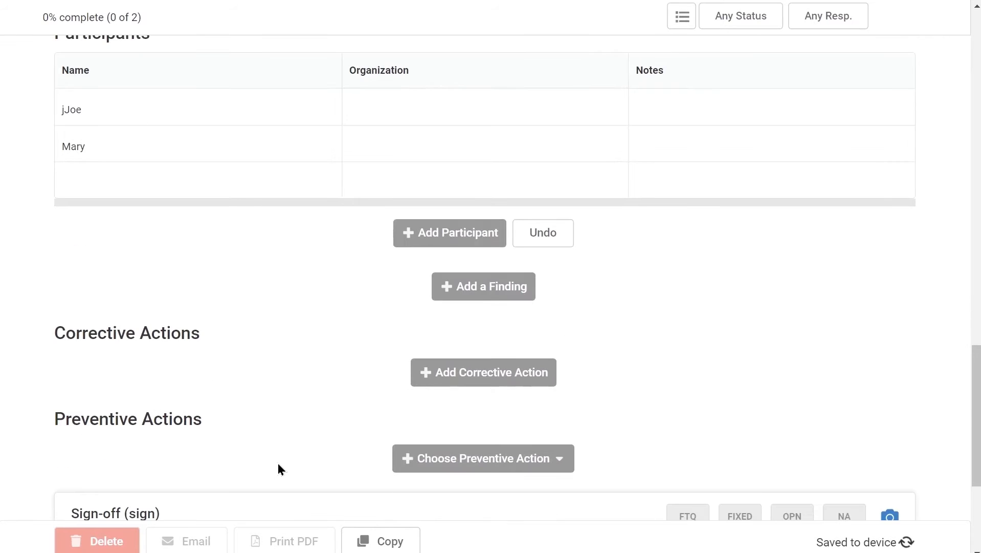
click(492, 289)
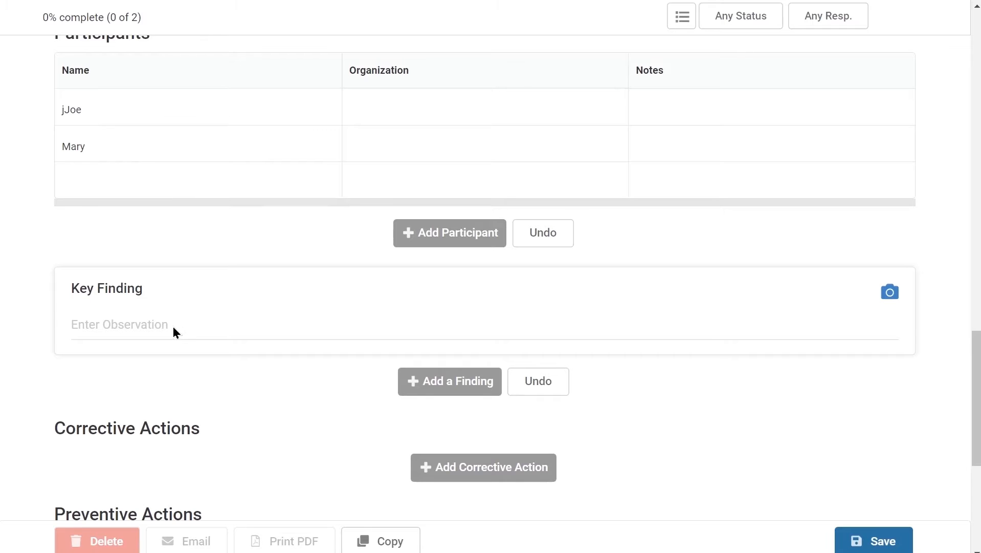
click(449, 383)
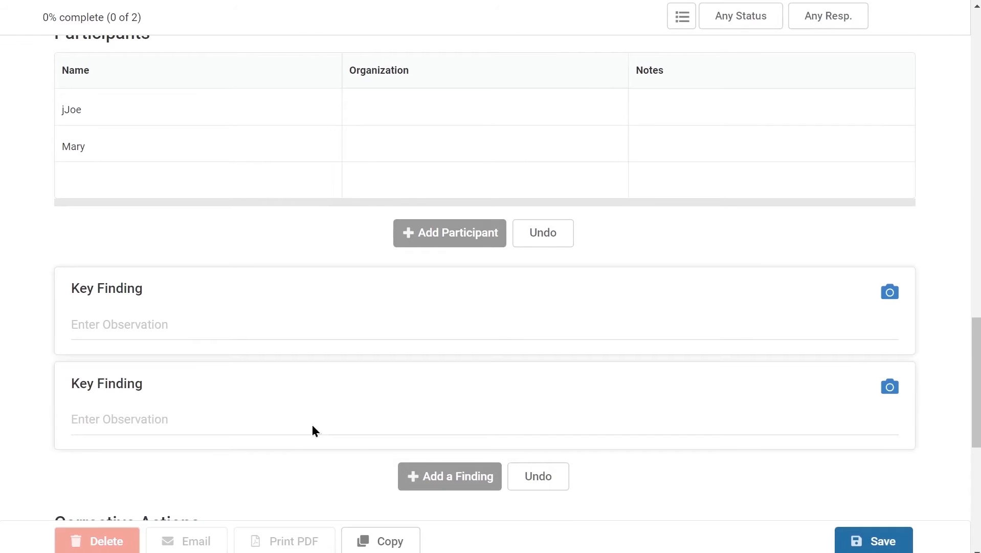
Step: Add a corrective action under Corrective Actions and mark it as open (OPN)
scroll(313, 430, down, 3)
scroll(313, 430, down, 3)
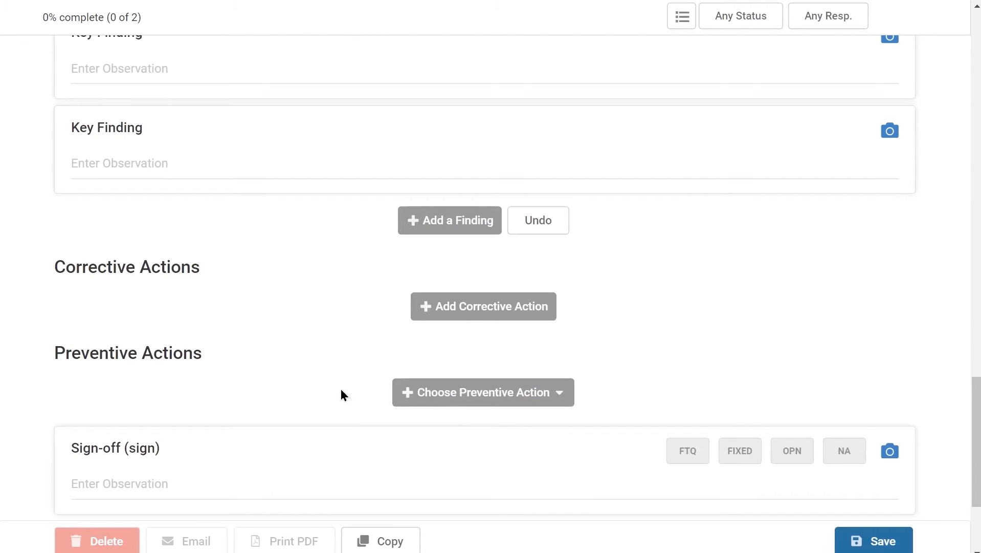
click(468, 313)
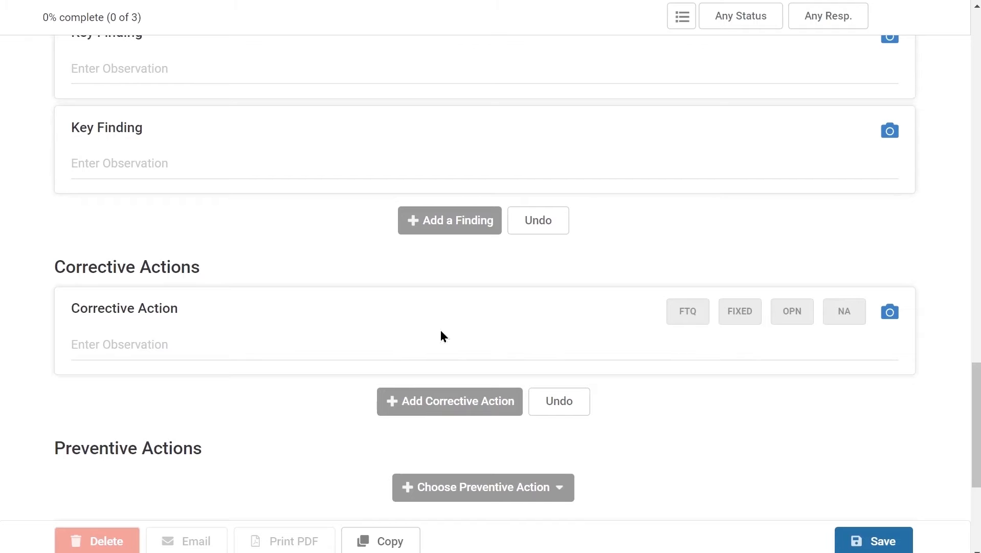
click(796, 313)
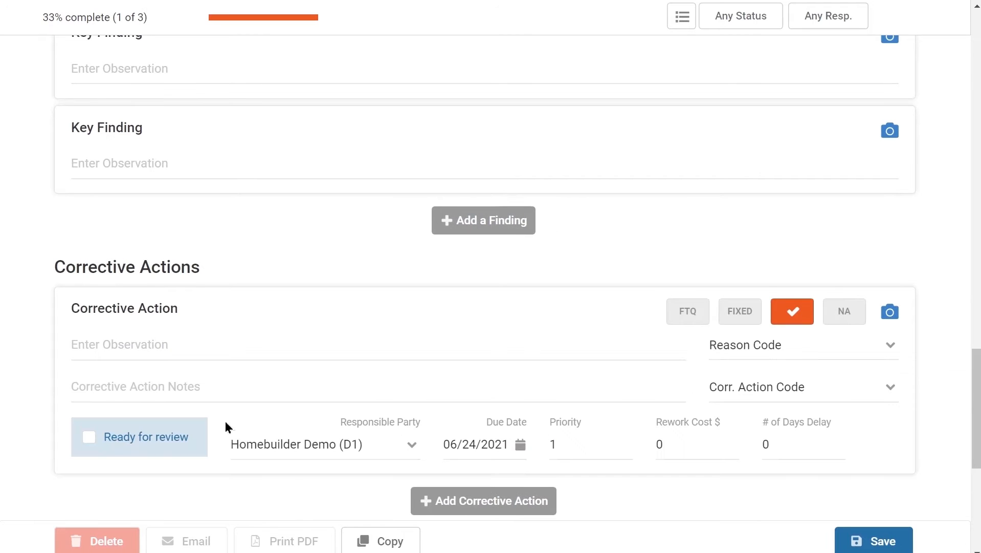
Step: Add a Training preventive action in the Preventive Actions section
scroll(476, 394, down, 3)
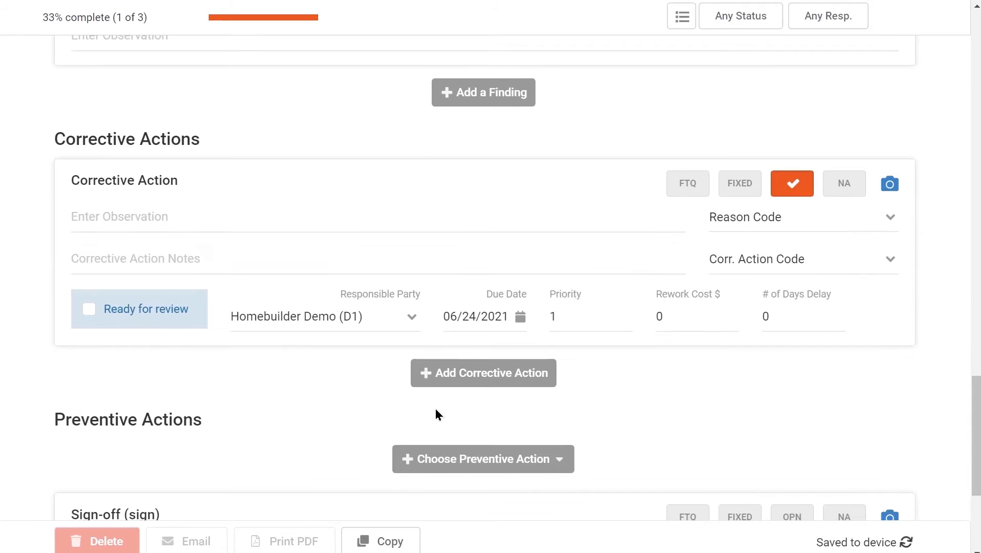
scroll(284, 424, down, 3)
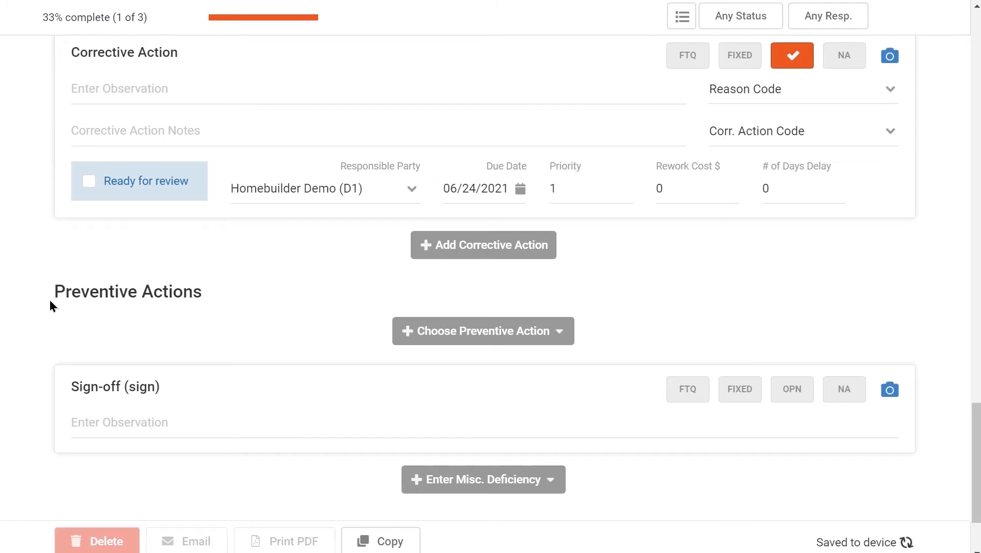
click(455, 329)
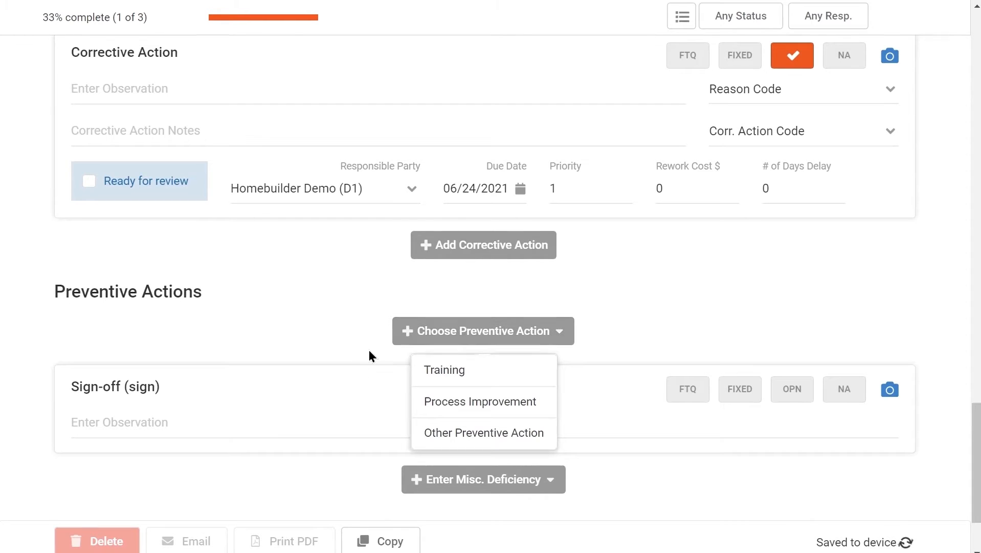
click(449, 375)
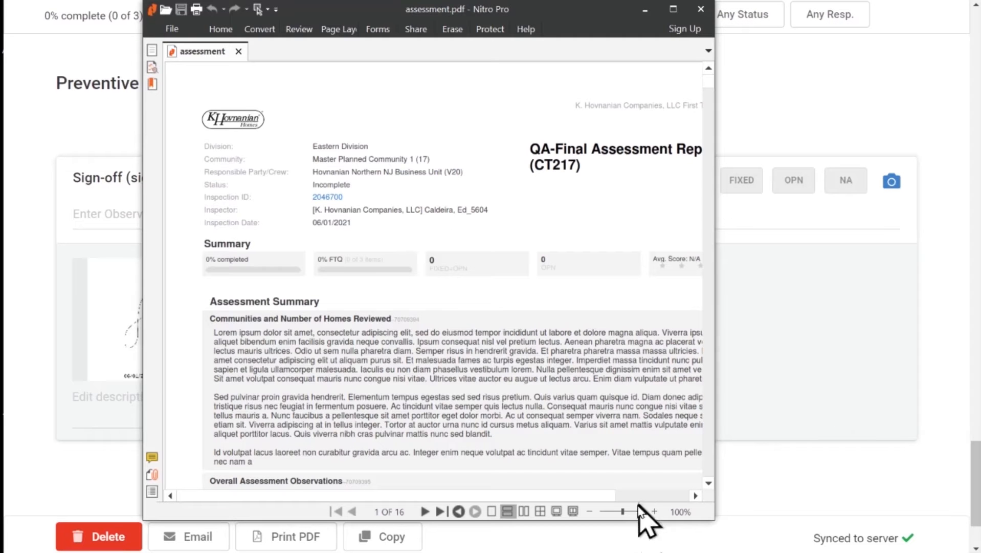
Step: Review assessment.pdf at 50% zoom, examining its summary, participants, key metrics, deficiency details and attached field assessment reports
click(591, 511)
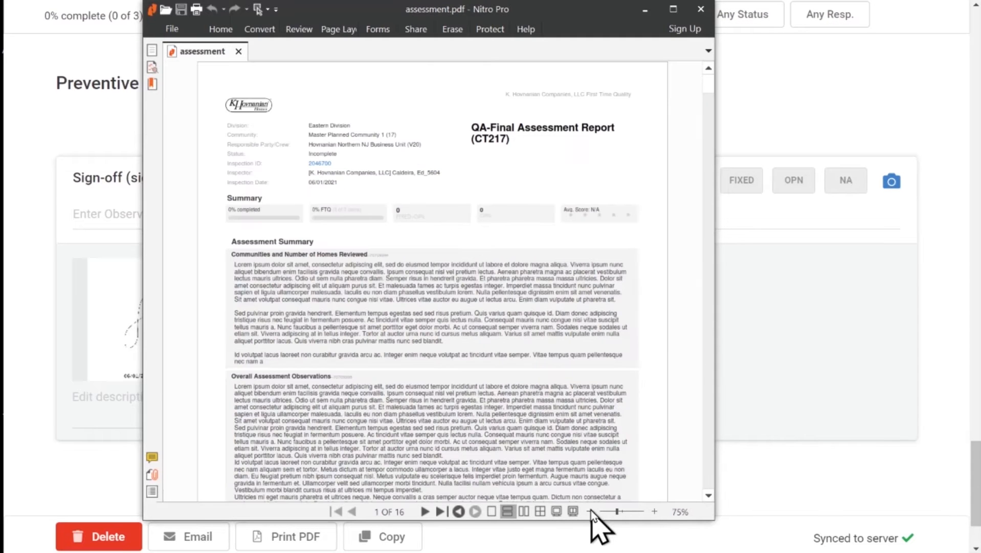
click(590, 510)
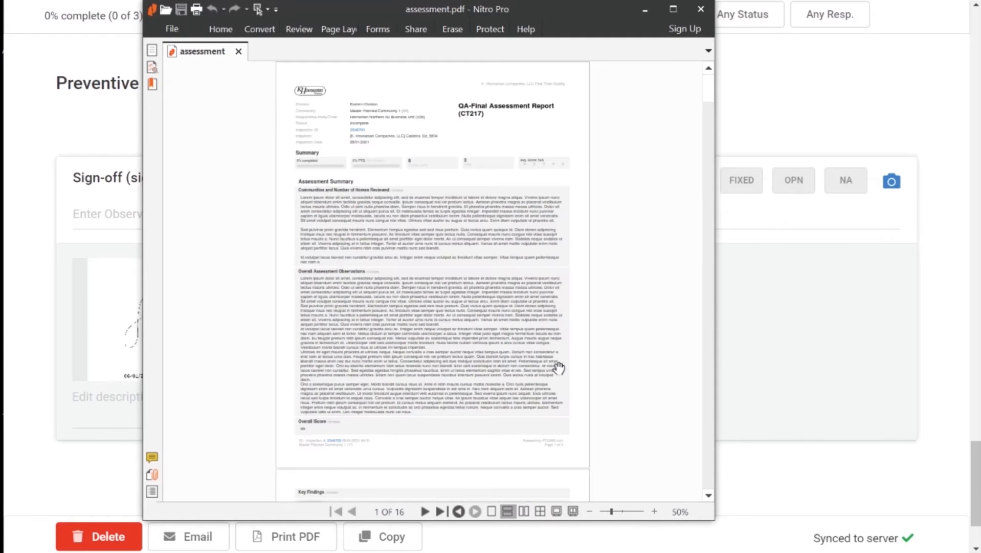
scroll(557, 367, down, 2)
scroll(558, 368, down, 5)
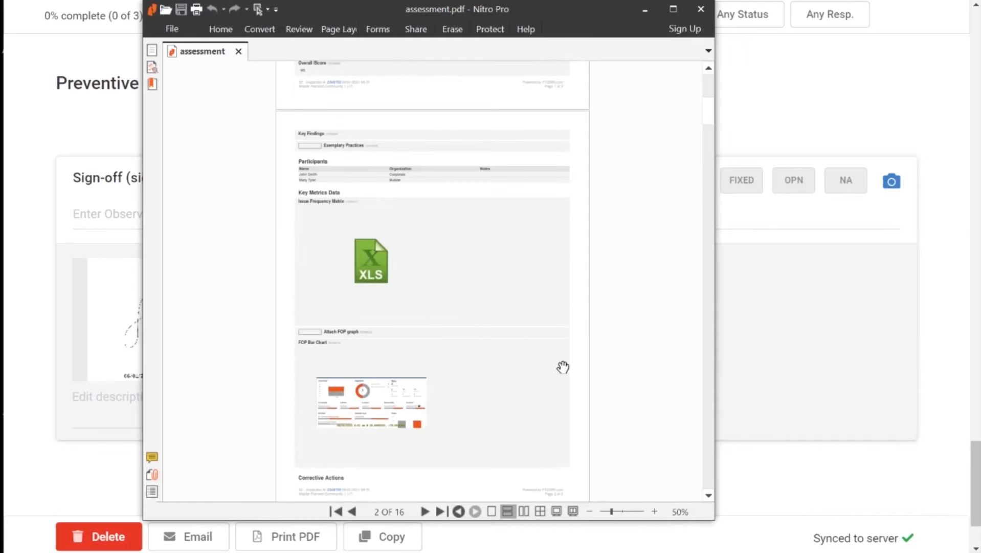
scroll(563, 367, down, 2)
scroll(563, 367, down, 10)
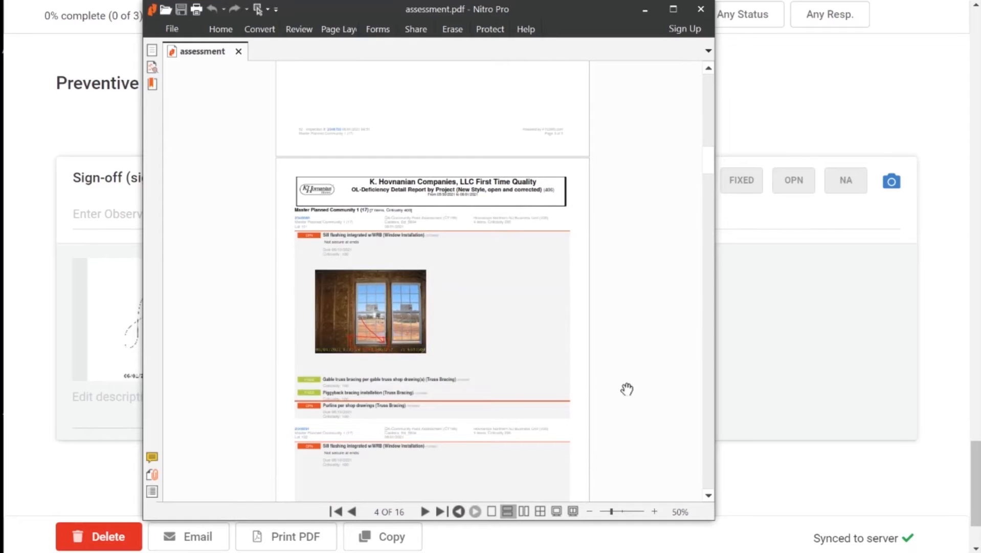
scroll(626, 388, down, 6)
scroll(627, 389, down, 8)
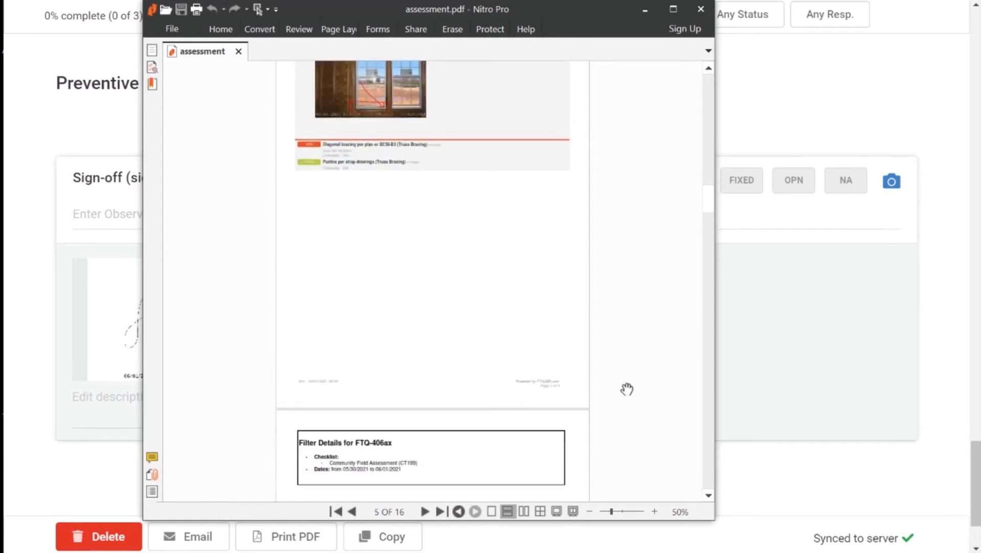
scroll(627, 389, down, 7)
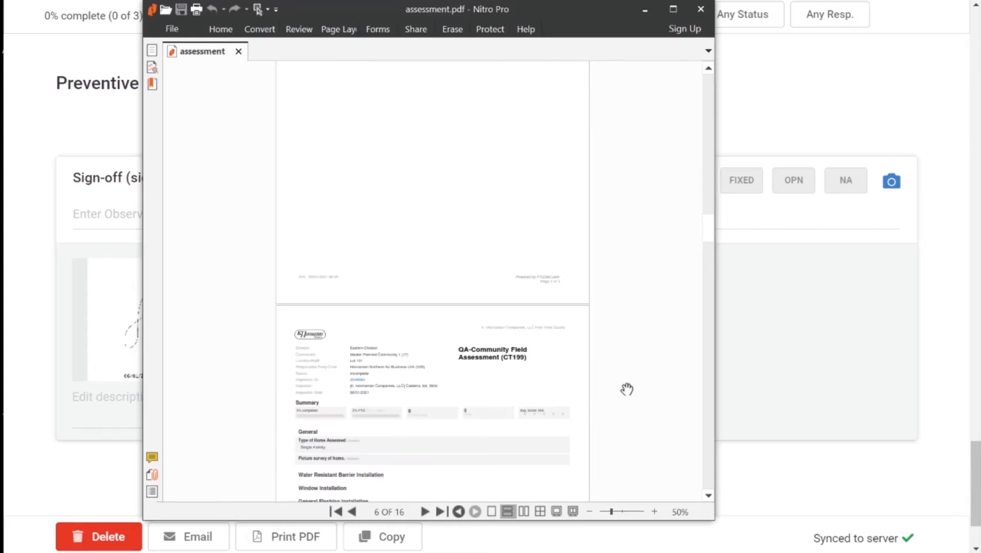
scroll(627, 388, down, 17)
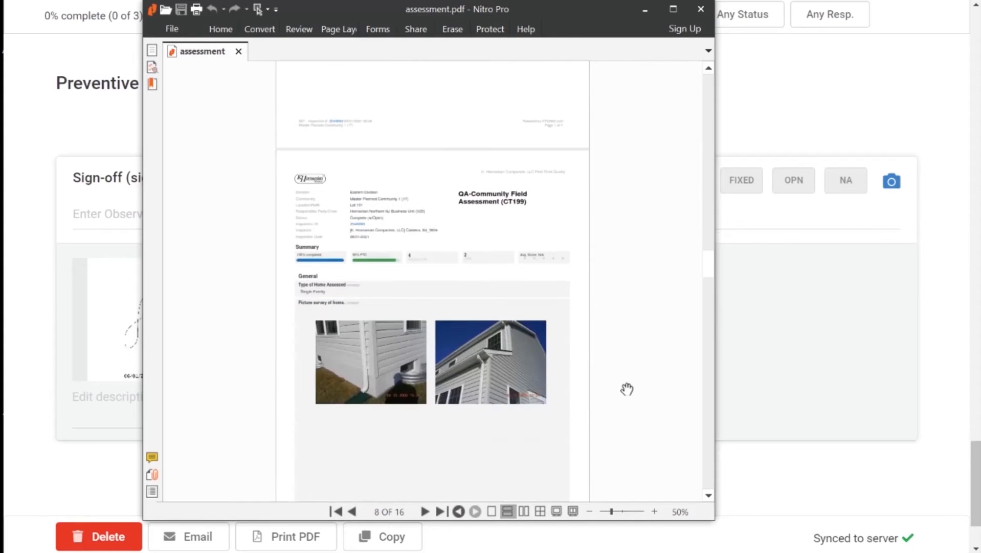
scroll(626, 389, down, 15)
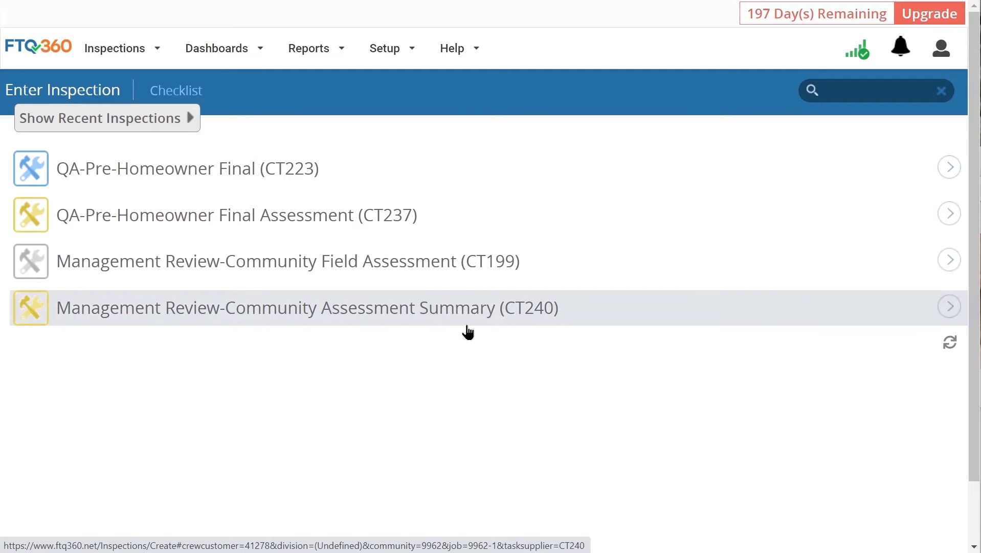
Step: Start a Management Review-Community Field Assessment (CT199) inspection and review its instructions, General items and Technical Assessment sections
click(266, 261)
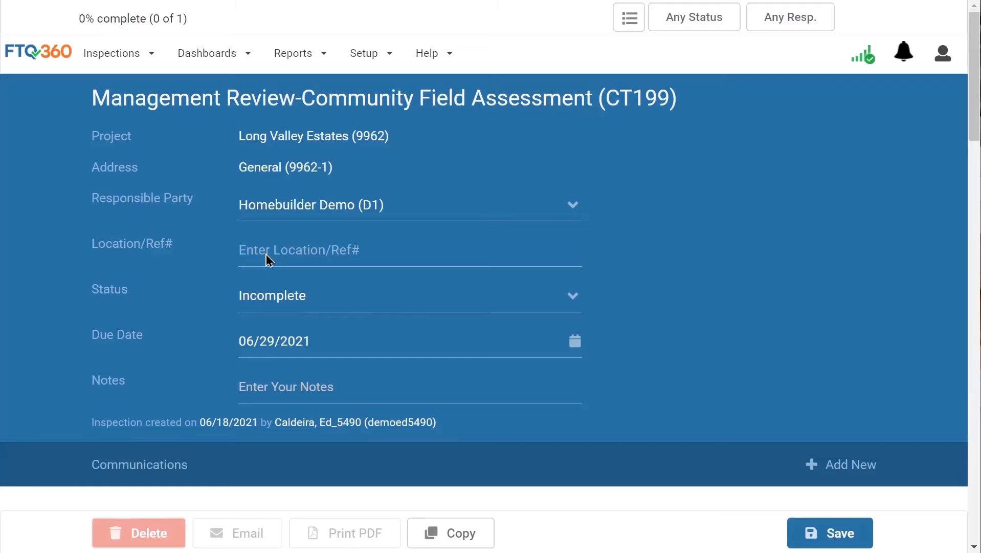
scroll(268, 260, down, 5)
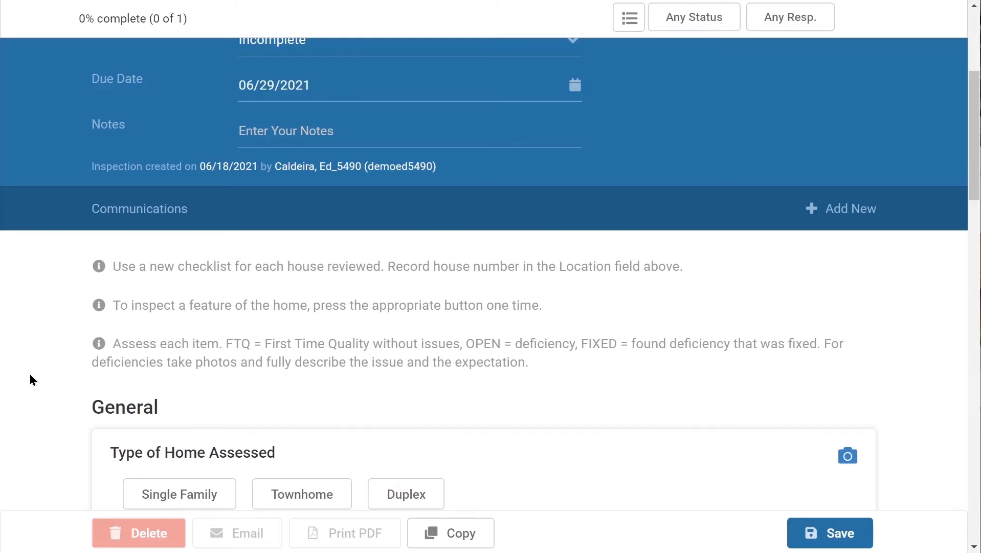
scroll(48, 384, down, 3)
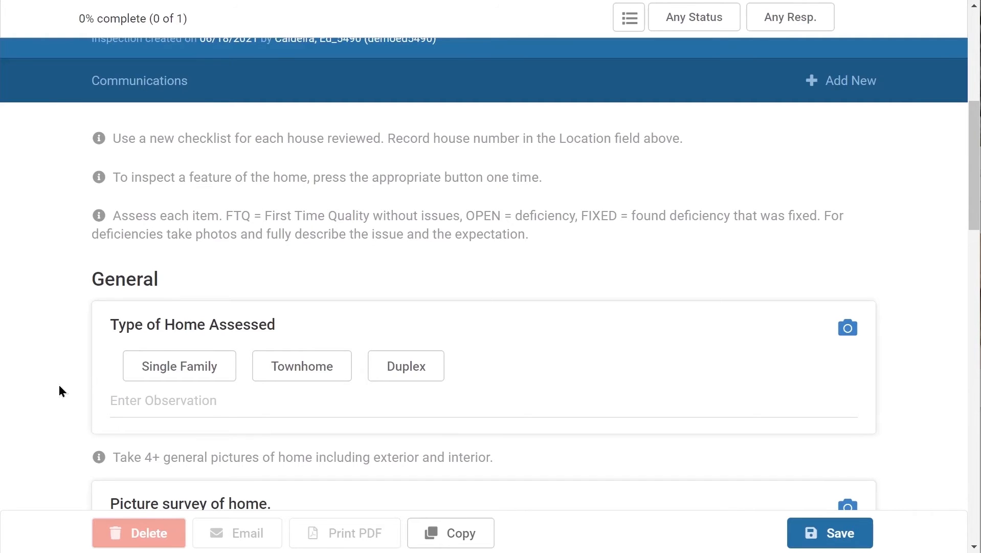
scroll(59, 400, up, 5)
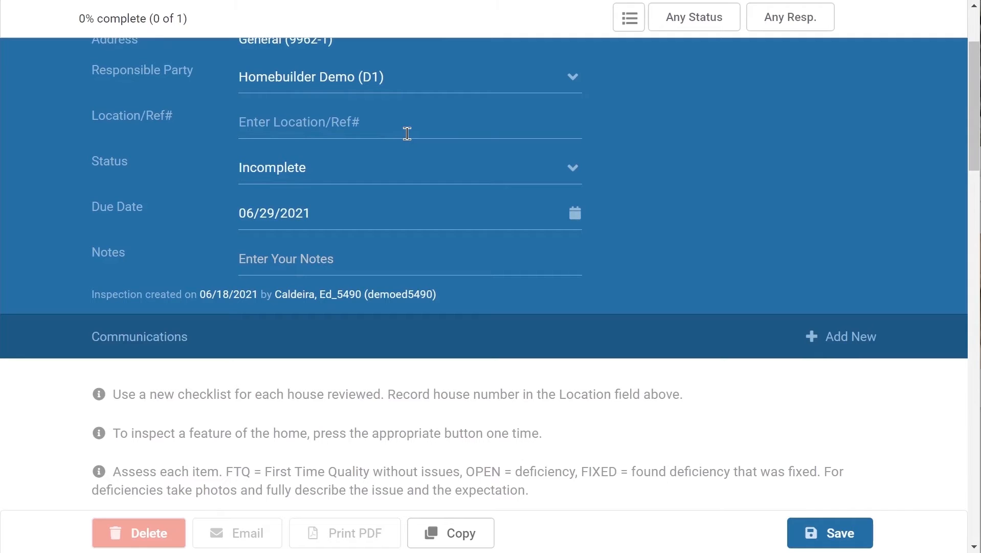
scroll(82, 429, down, 5)
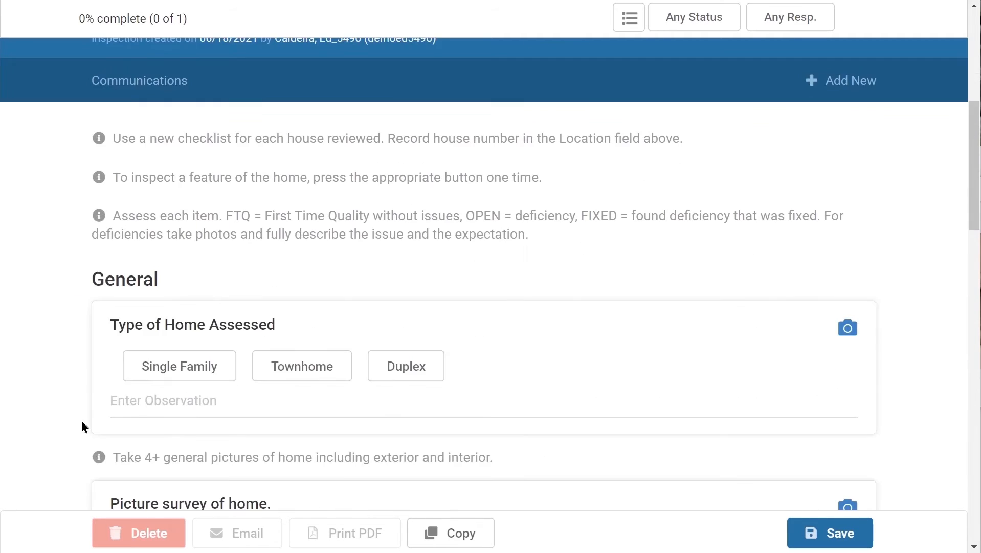
scroll(84, 427, down, 3)
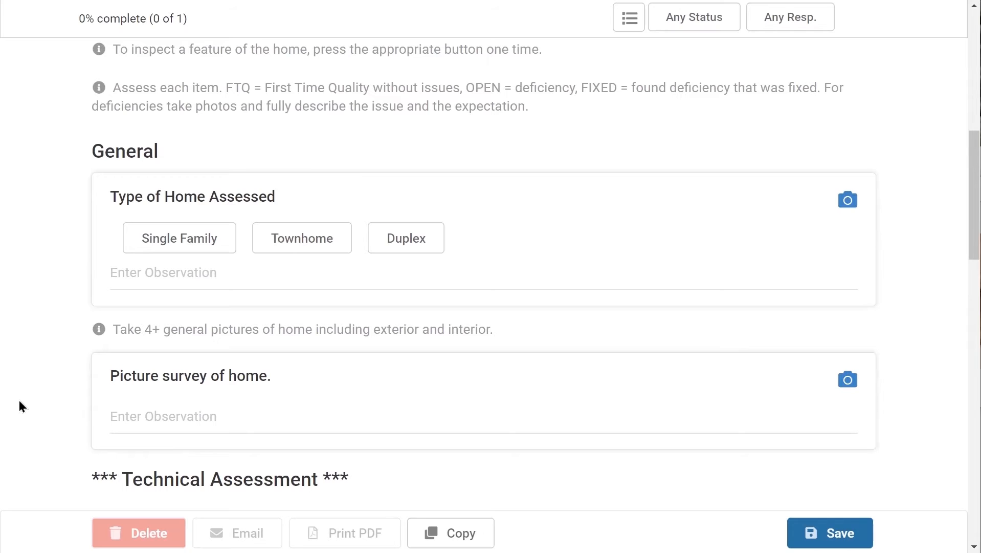
scroll(34, 389, down, 5)
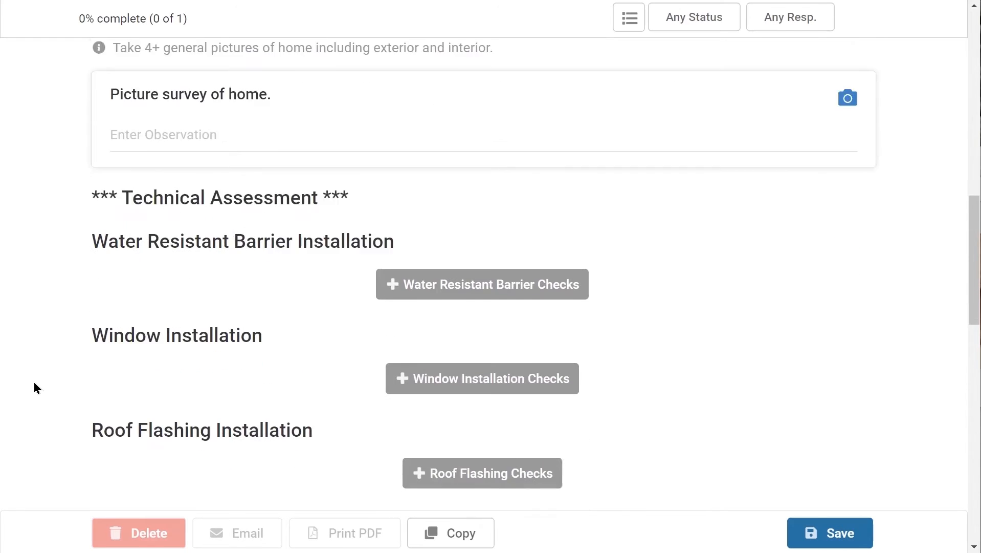
scroll(36, 387, down, 2)
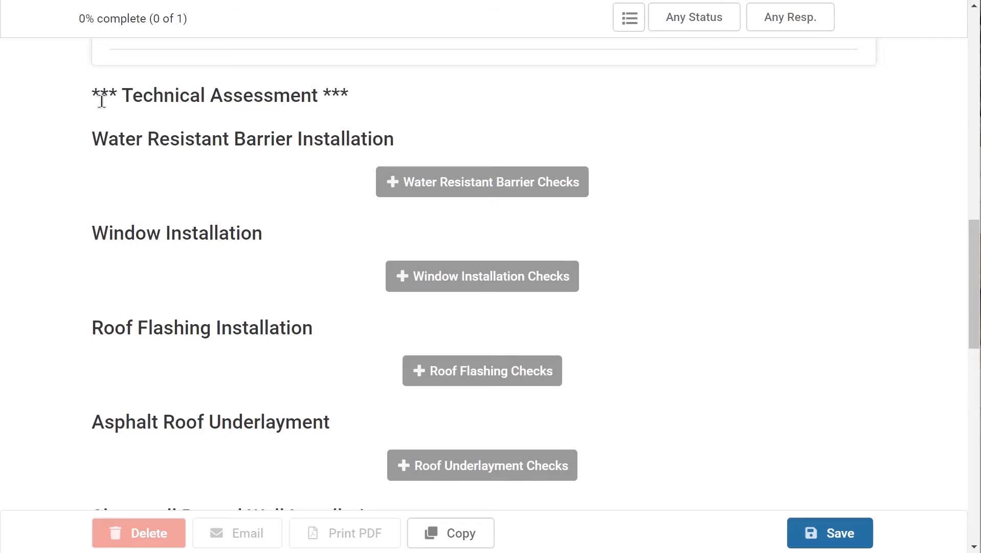
Step: Add the Window Installation checks to the Technical Assessment and look through the added checklist items
scroll(101, 101, up, 2)
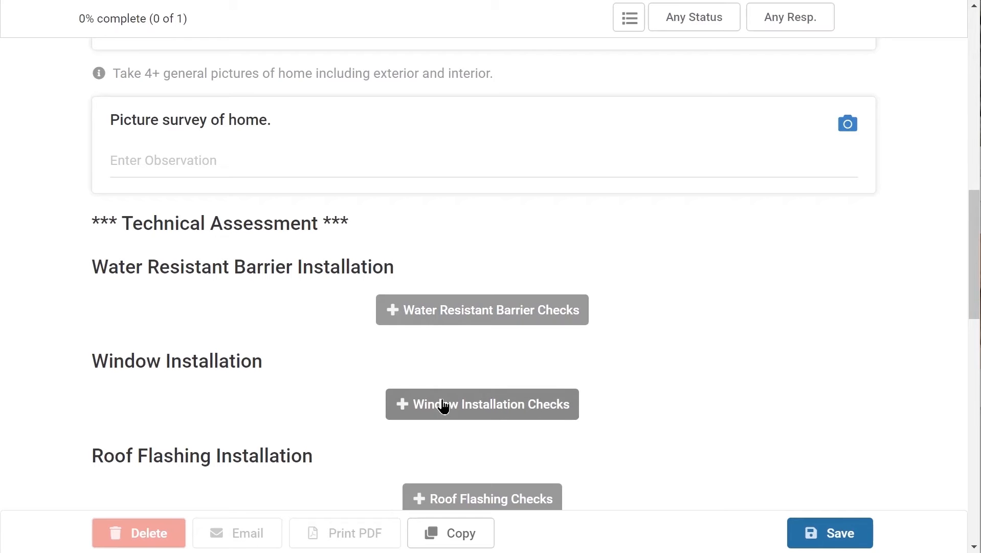
click(443, 406)
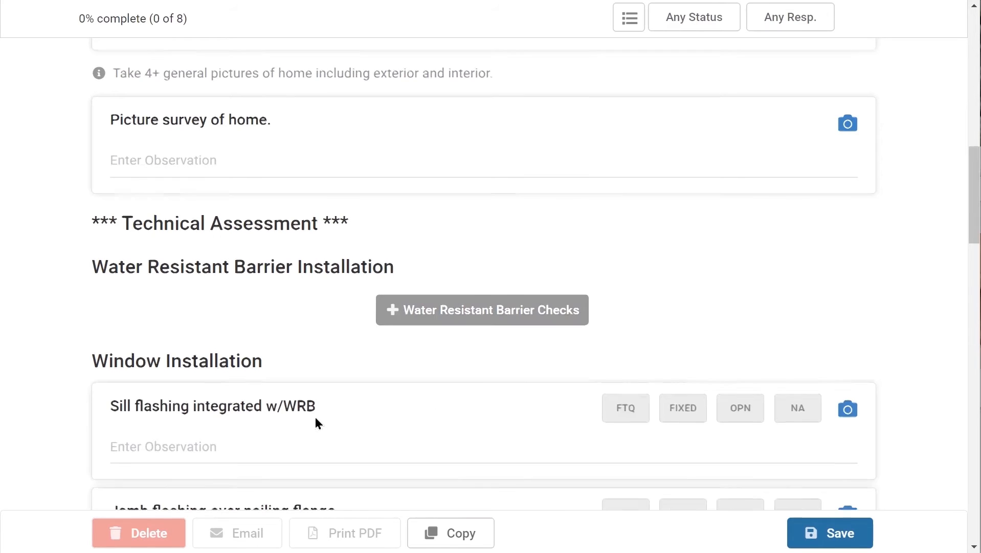
scroll(317, 417, down, 5)
scroll(317, 414, down, 5)
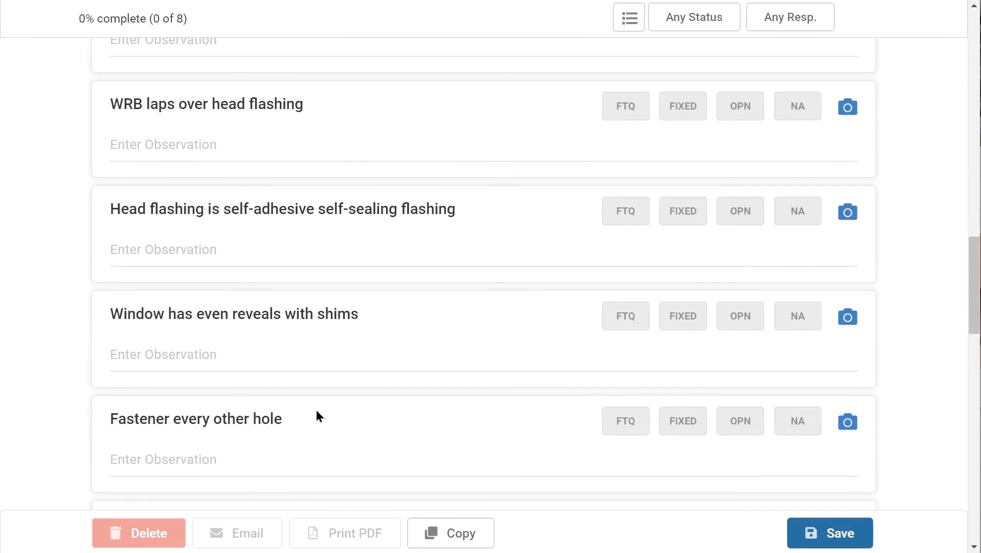
scroll(318, 415, down, 3)
scroll(317, 416, up, 5)
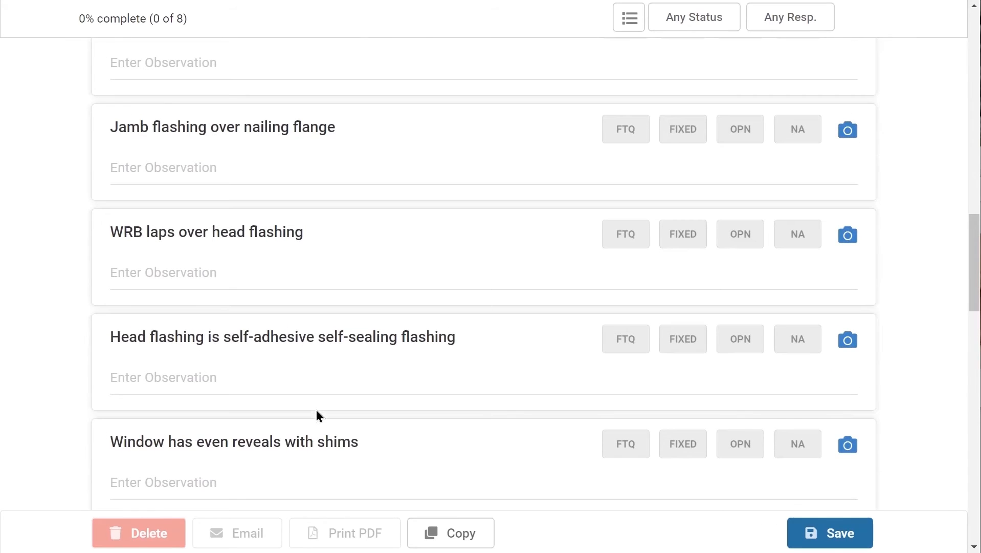
scroll(317, 411, up, 3)
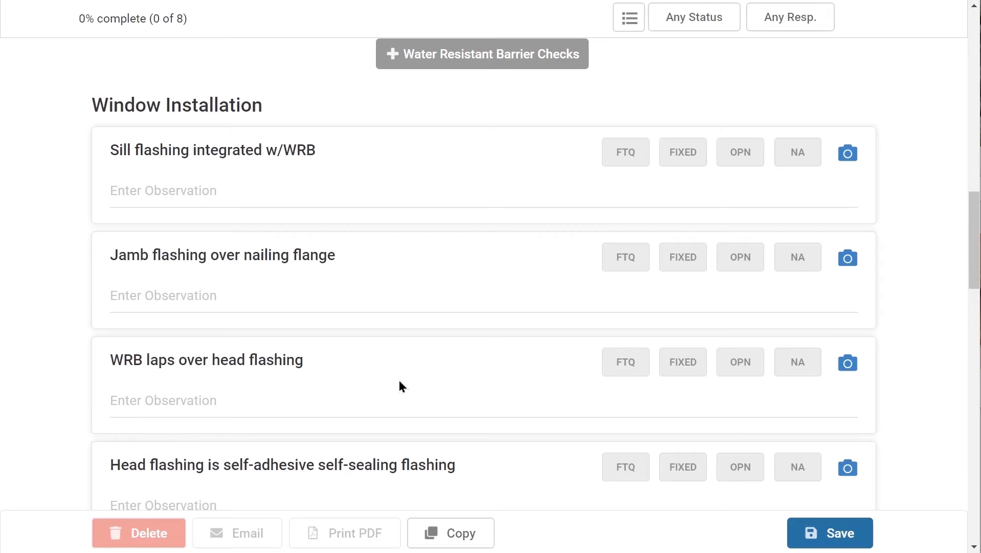
Step: Examine the remaining checklist sections from Window Installation through Building Material Management, General and Exemplary Observations
scroll(402, 386, down, 10)
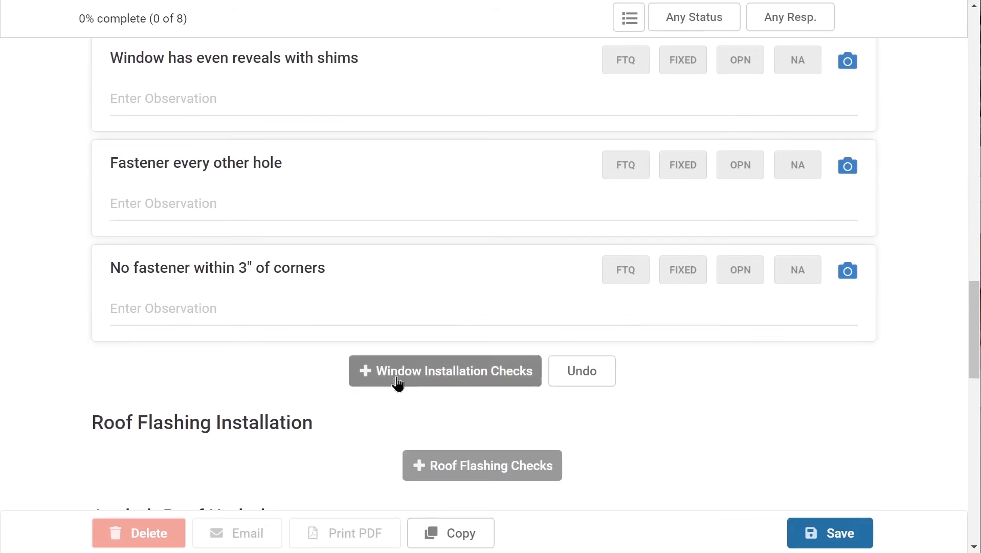
scroll(352, 432, down, 12)
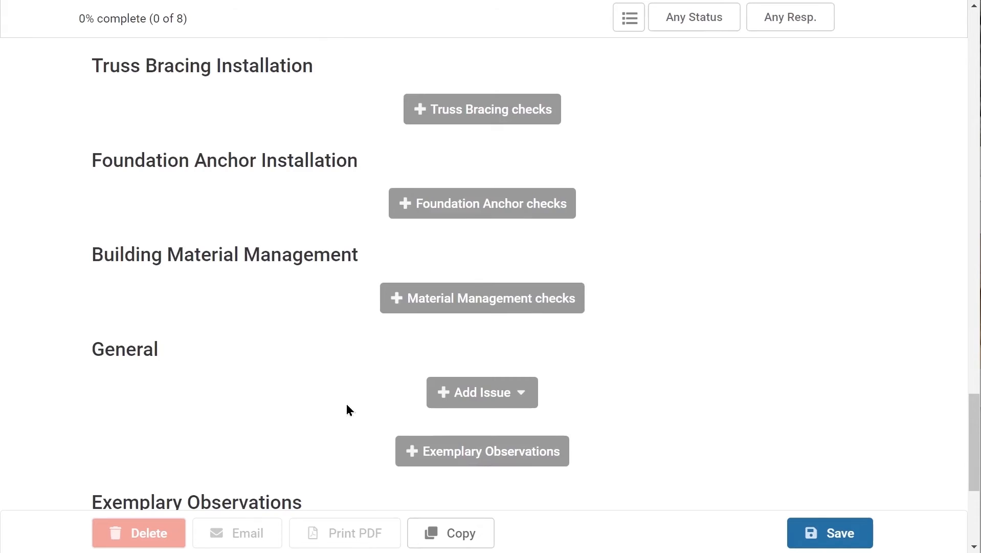
scroll(348, 409, down, 3)
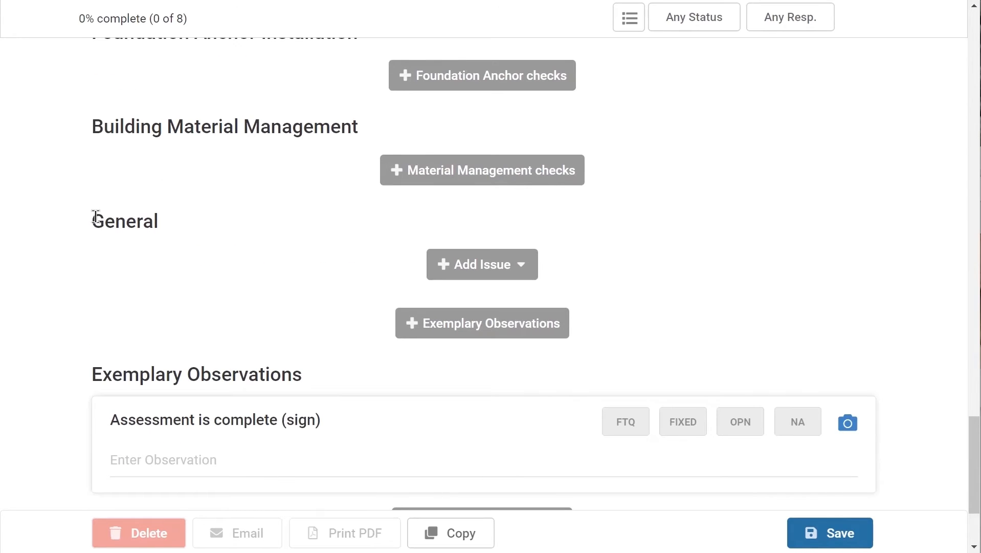
Step: Examine the issue types offered under General and the miscellaneous deficiency types offered below Exemplary Observations
drag(96, 217, 164, 222)
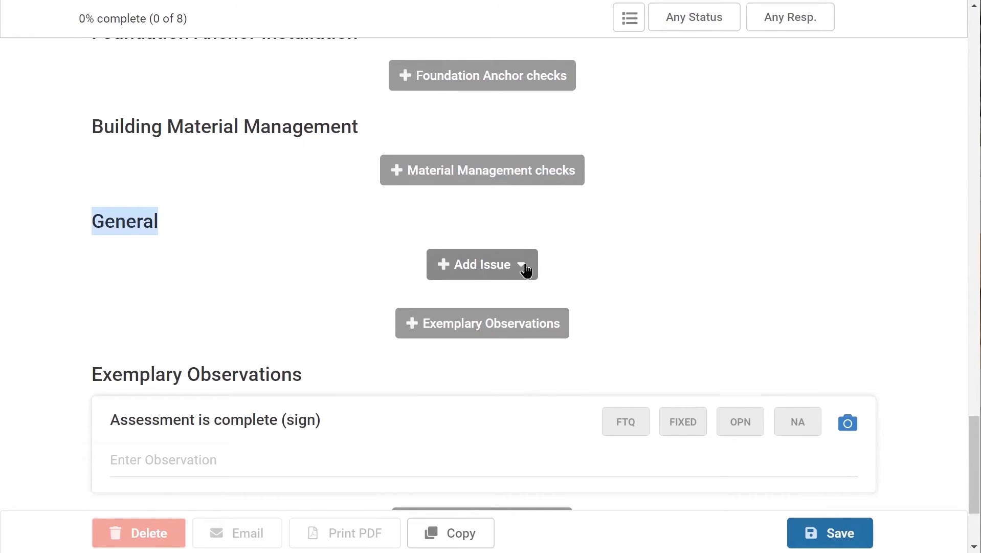
click(527, 267)
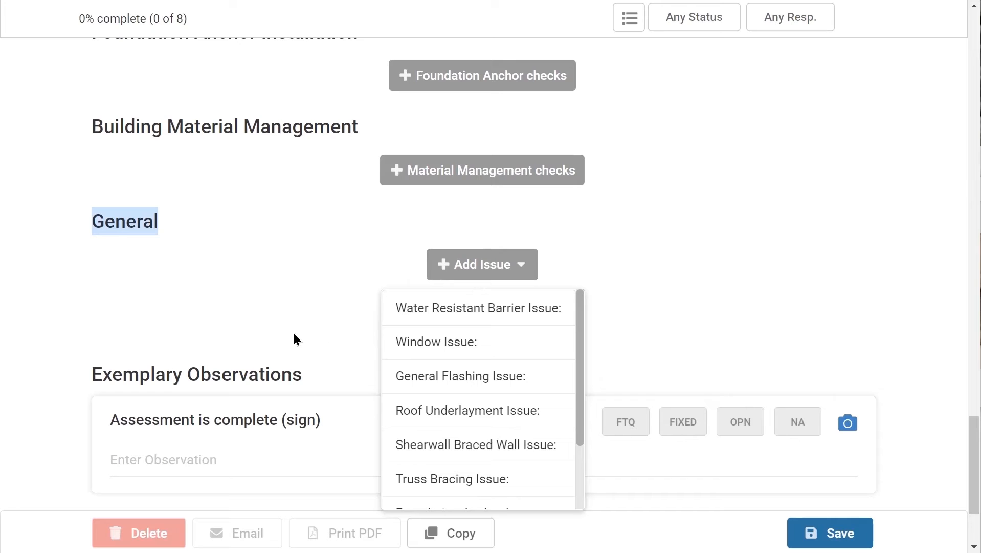
click(309, 332)
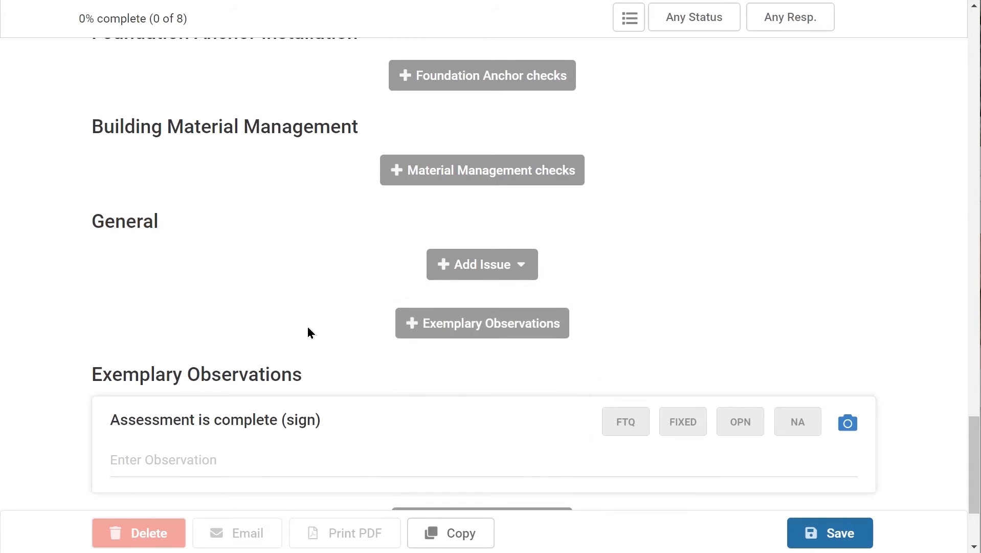
scroll(200, 361, down, 3)
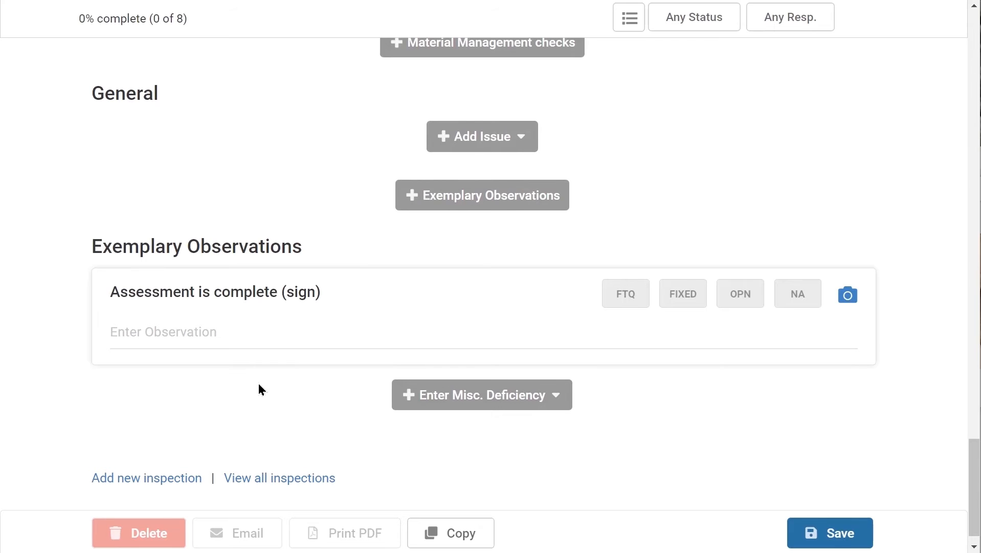
scroll(259, 388, down, 1)
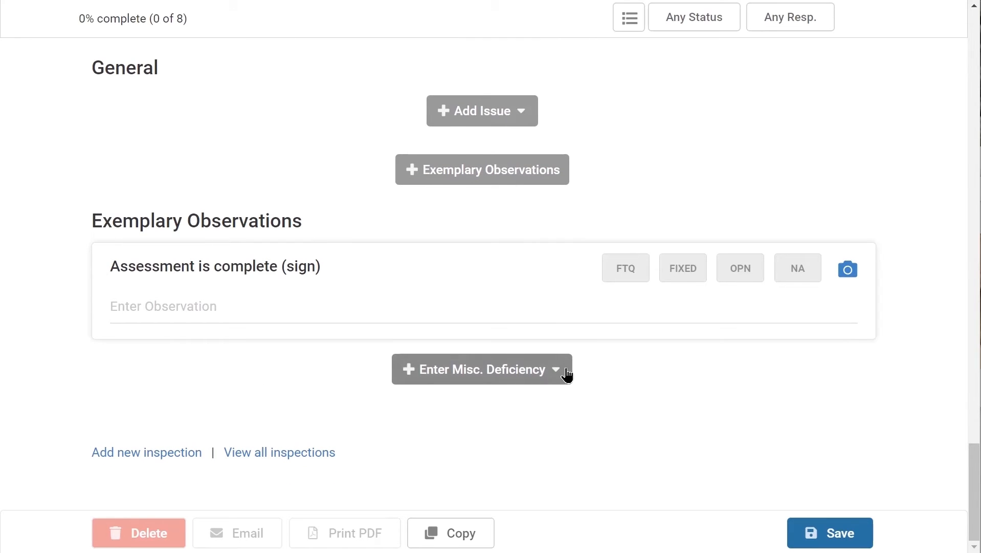
click(559, 373)
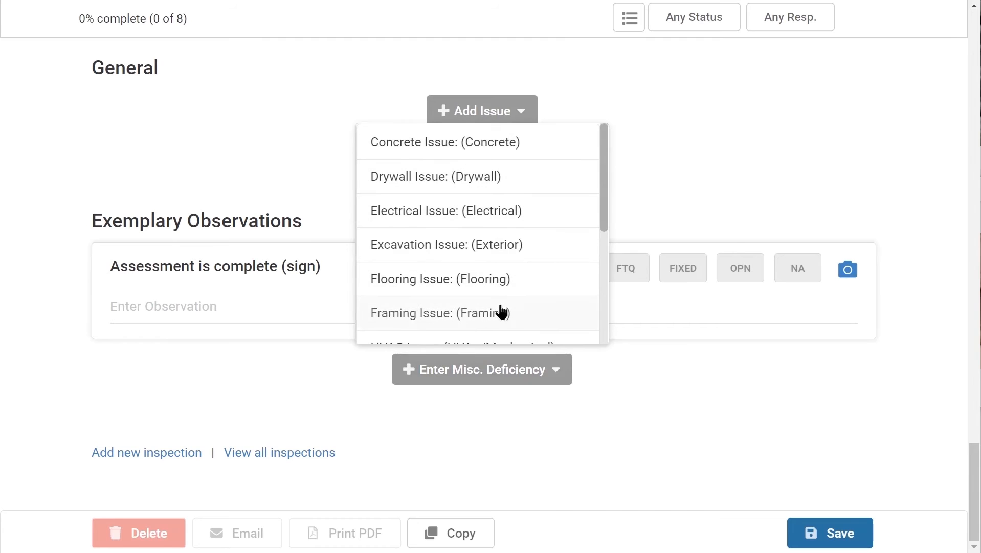
click(662, 415)
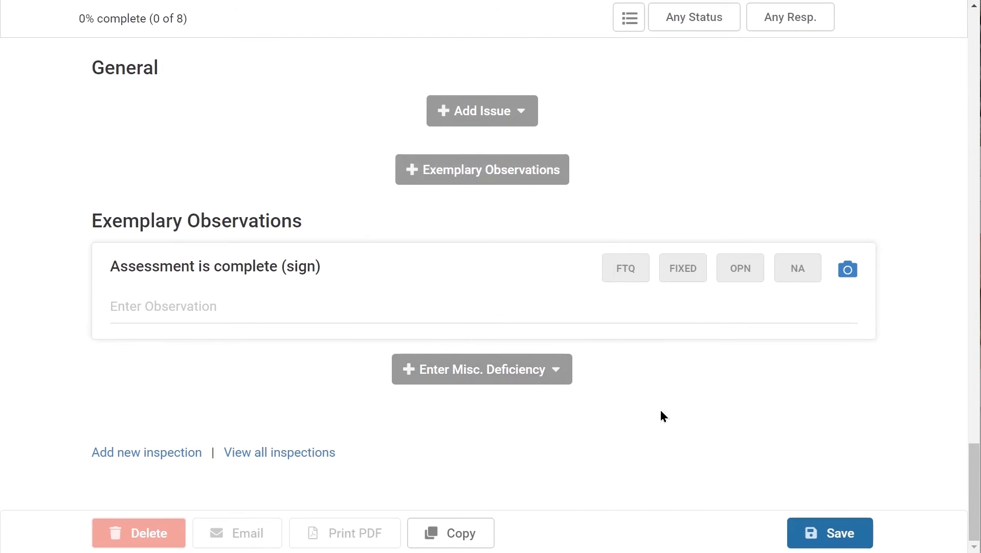
Step: Start a Management Review-Community Assessment Summary (CT240) inspection for the Long Valley Estates project
scroll(638, 416, up, 5)
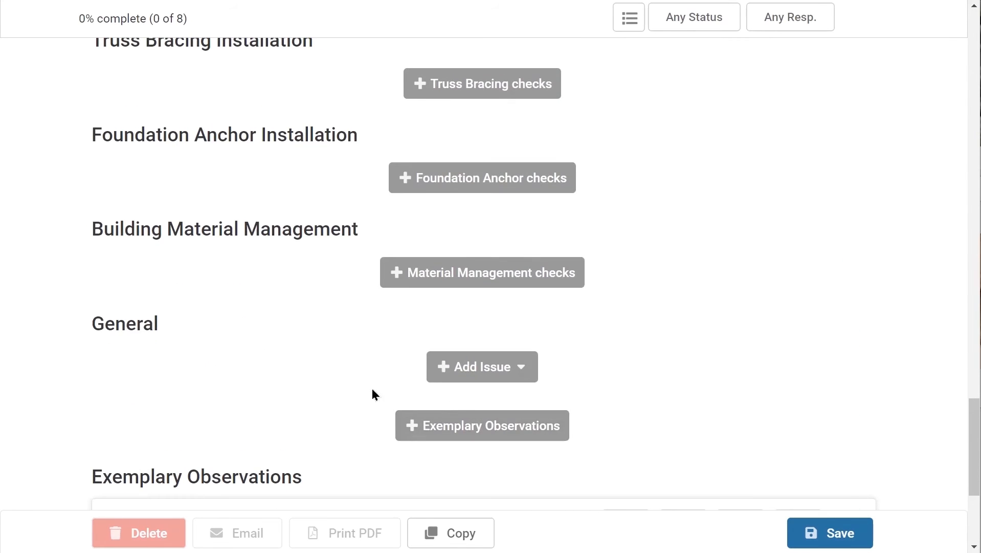
scroll(372, 394, up, 20)
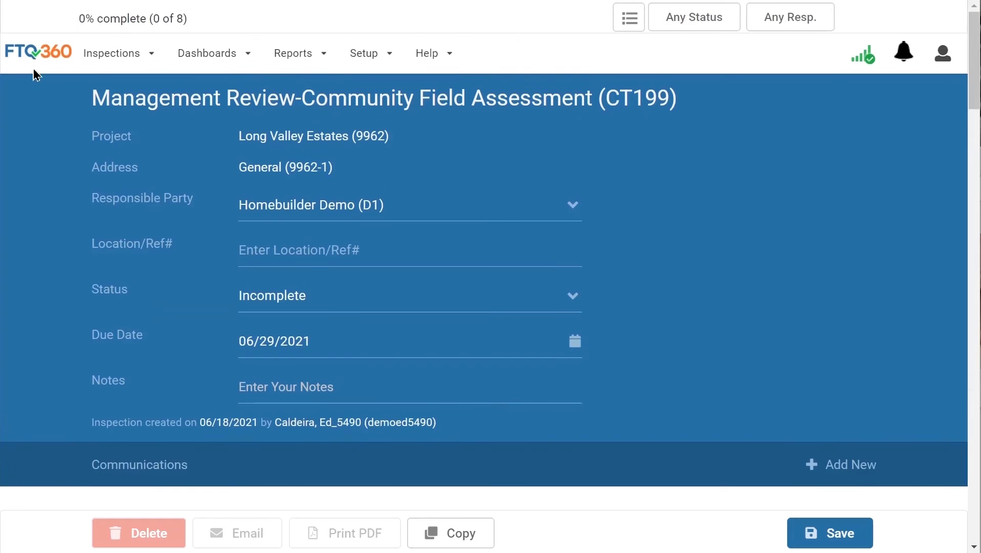
click(41, 51)
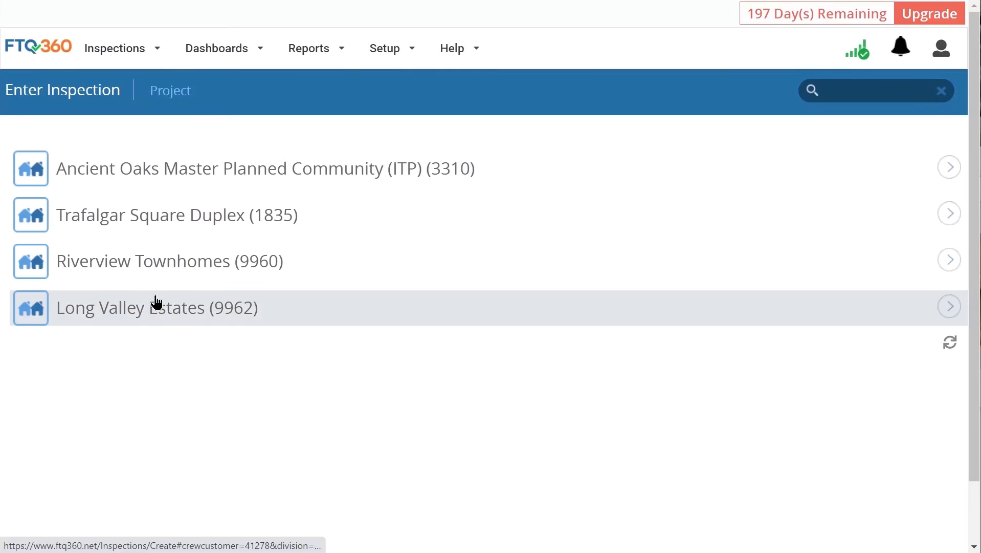
click(157, 303)
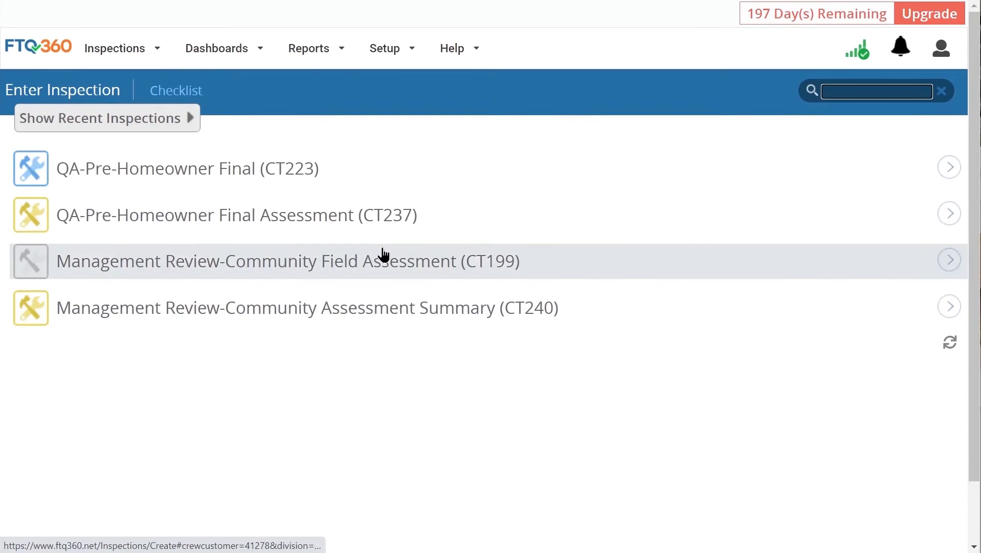
click(377, 313)
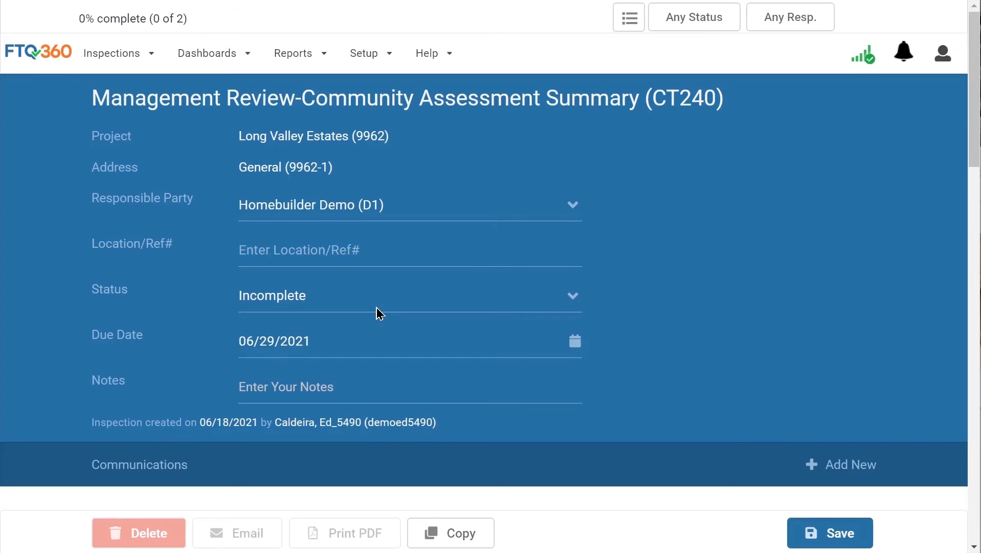
Step: Look through the Assessment Summary and Participants sections, and add a Key Finding entry below the participants table
scroll(379, 313, down, 8)
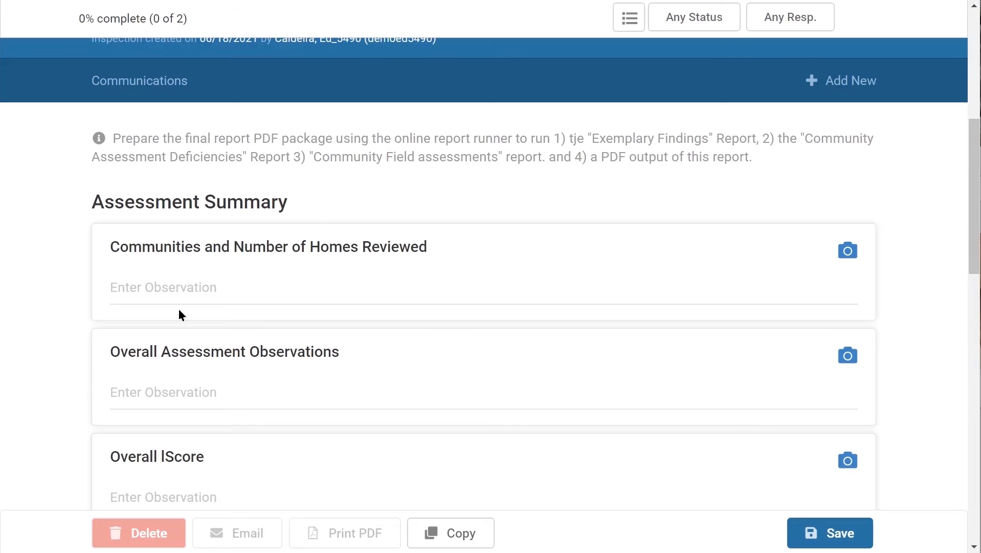
scroll(268, 393, down, 5)
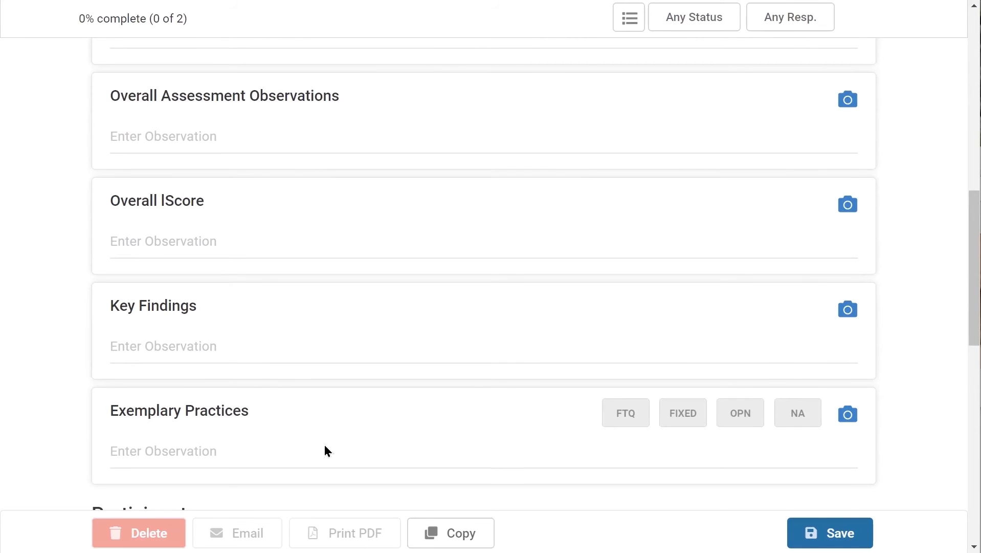
scroll(327, 450, down, 3)
scroll(259, 438, down, 3)
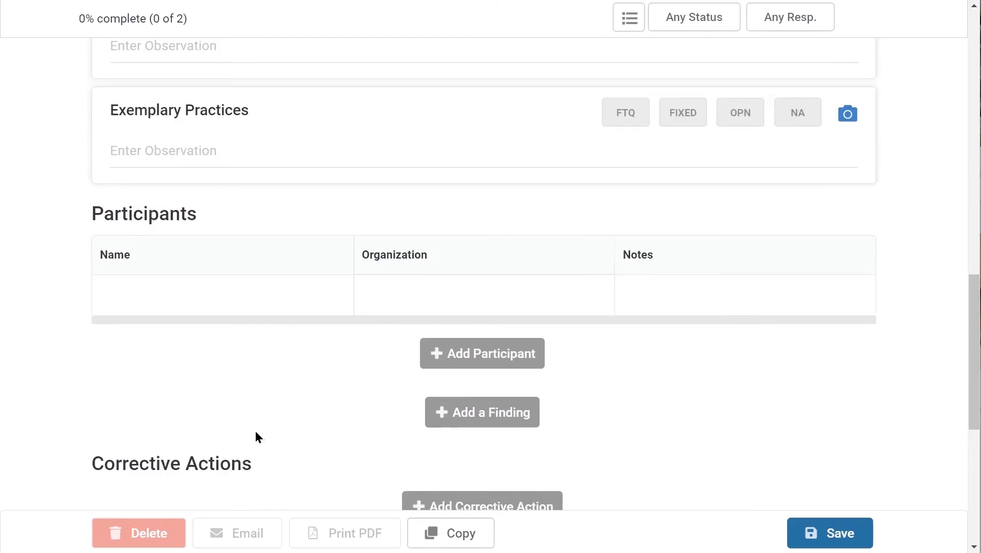
scroll(258, 437, down, 2)
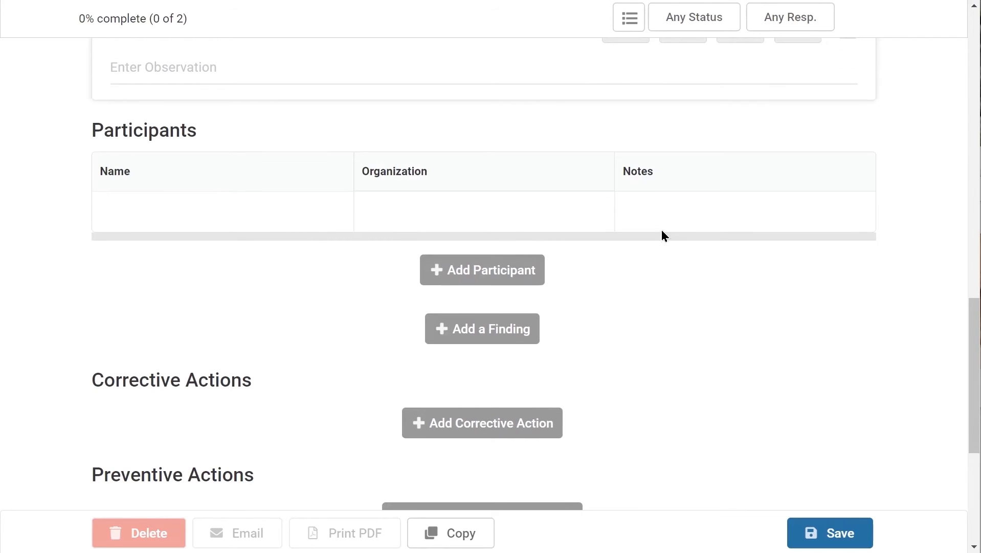
click(441, 336)
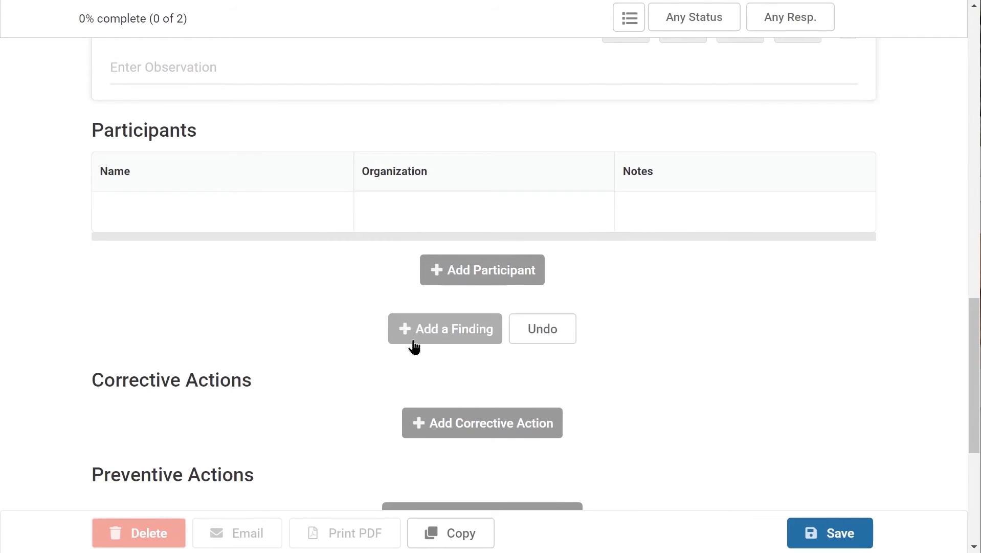
scroll(202, 436, down, 3)
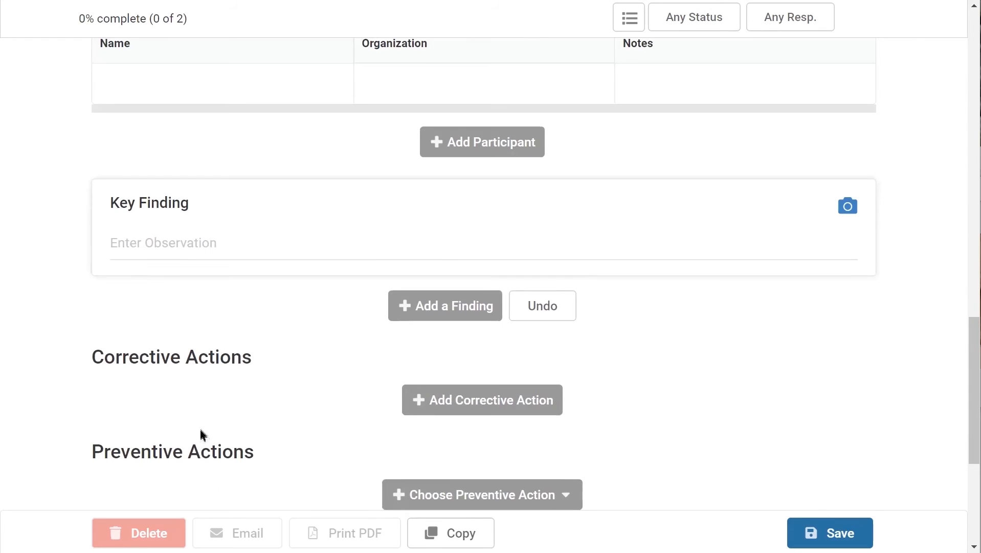
Step: Add two Corrective Action items under Corrective Actions and mark the first one as OPN
scroll(201, 435, down, 3)
drag(93, 228, 265, 238)
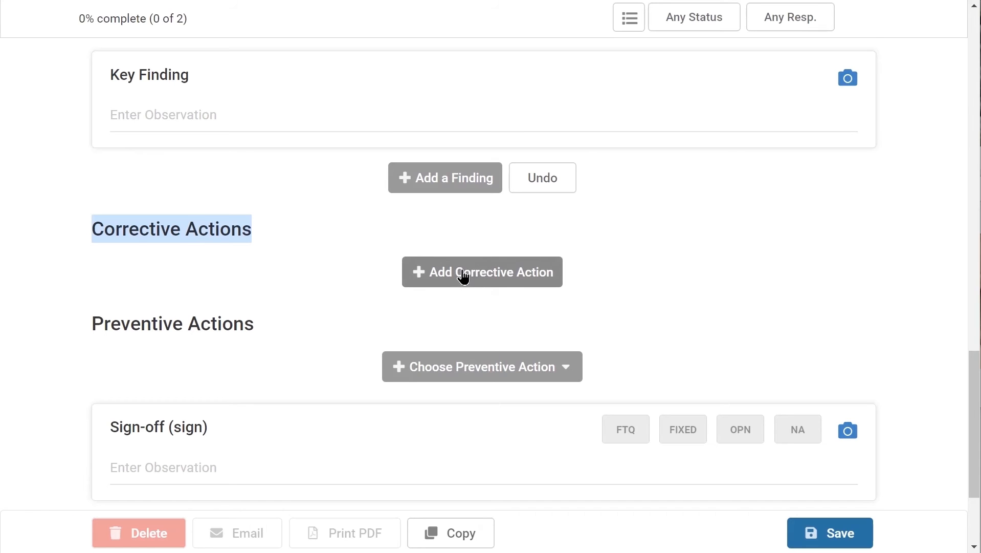
click(464, 277)
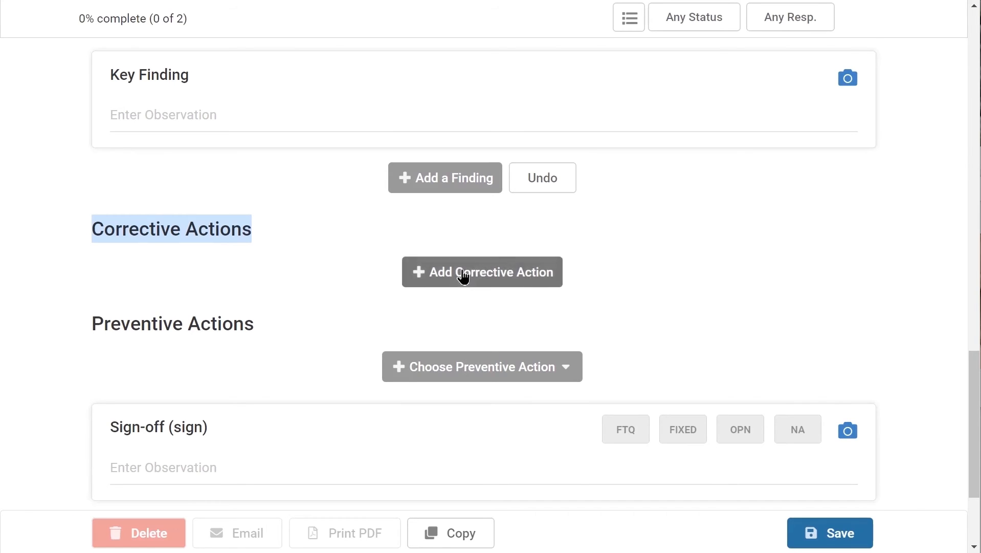
click(424, 380)
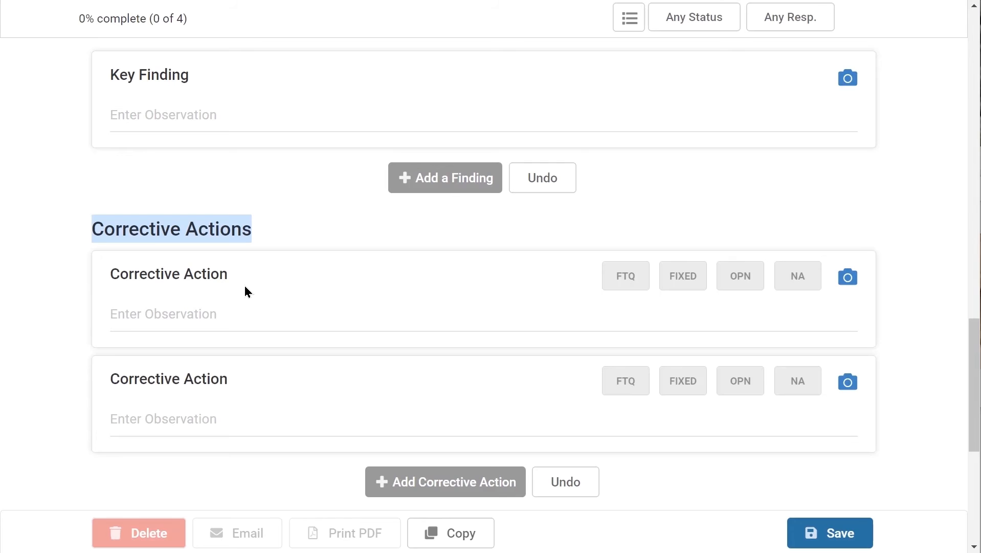
click(746, 282)
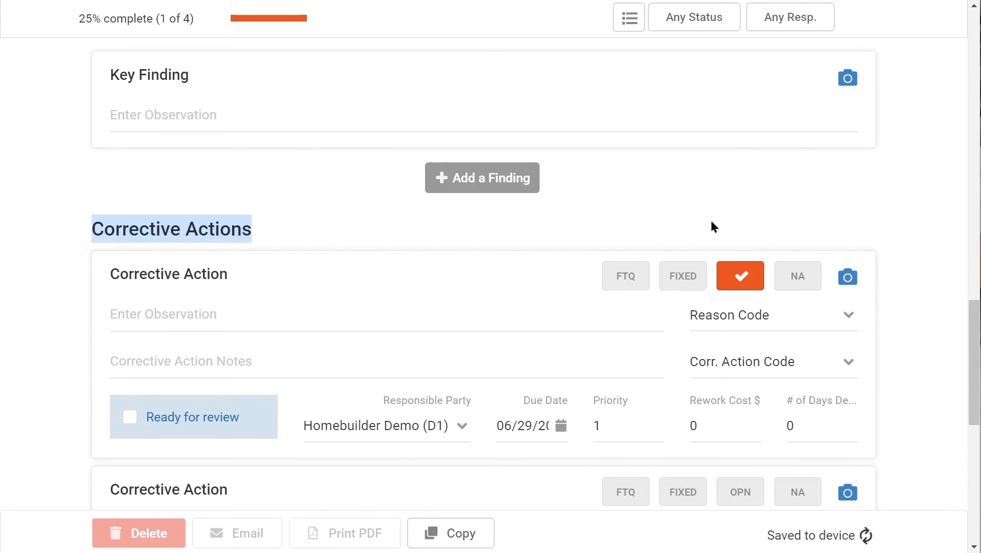
Step: Add a Training item to the Preventive Actions section
scroll(677, 230, down, 5)
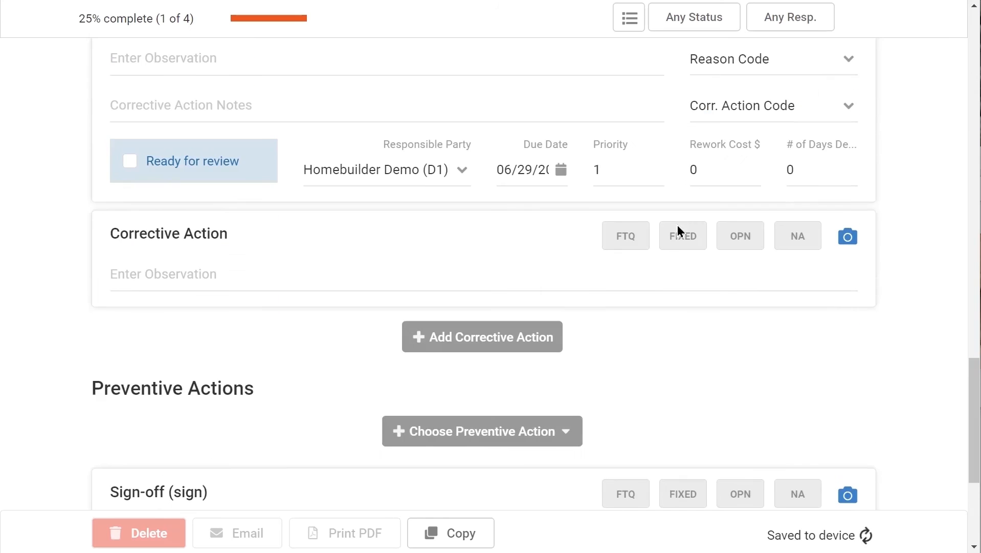
scroll(679, 369, down, 3)
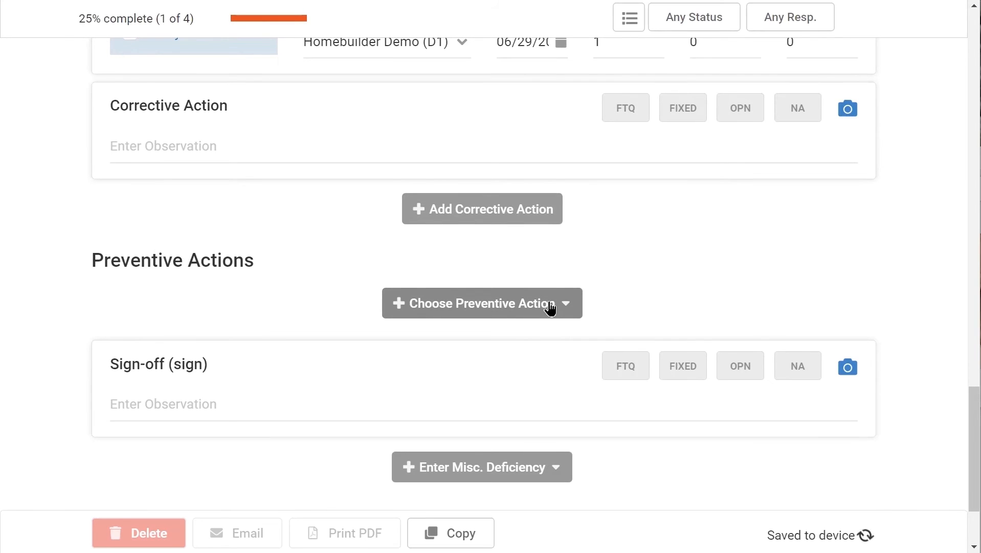
click(568, 303)
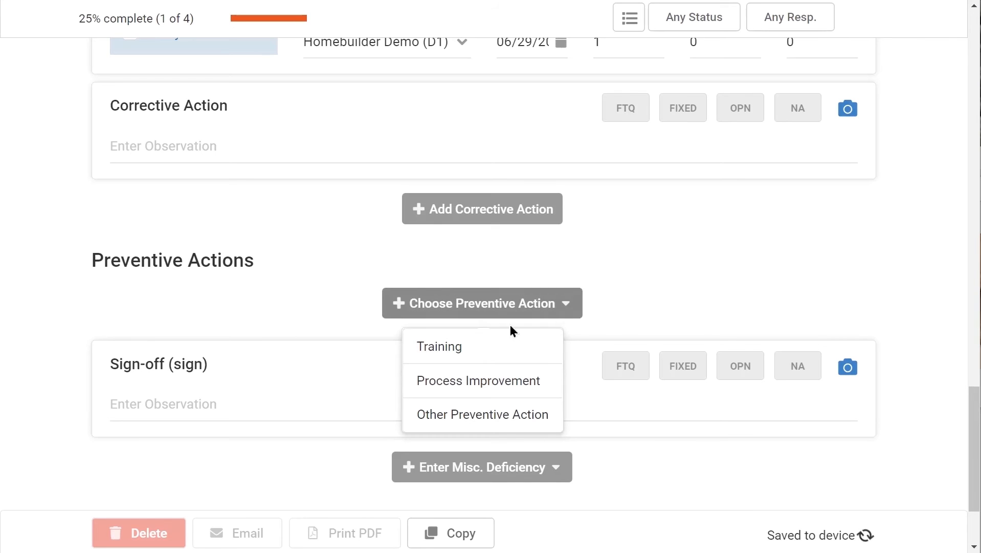
click(449, 349)
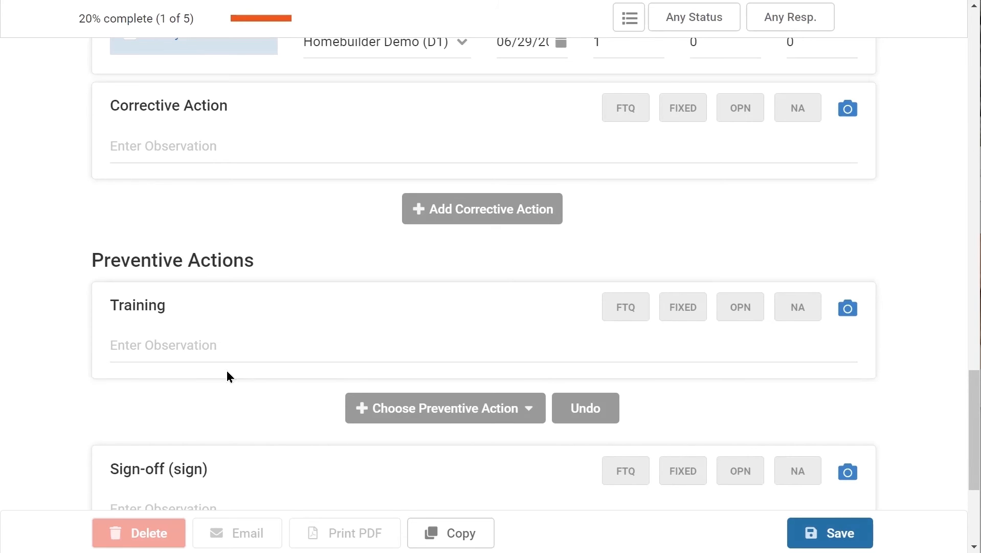
scroll(219, 399, down, 2)
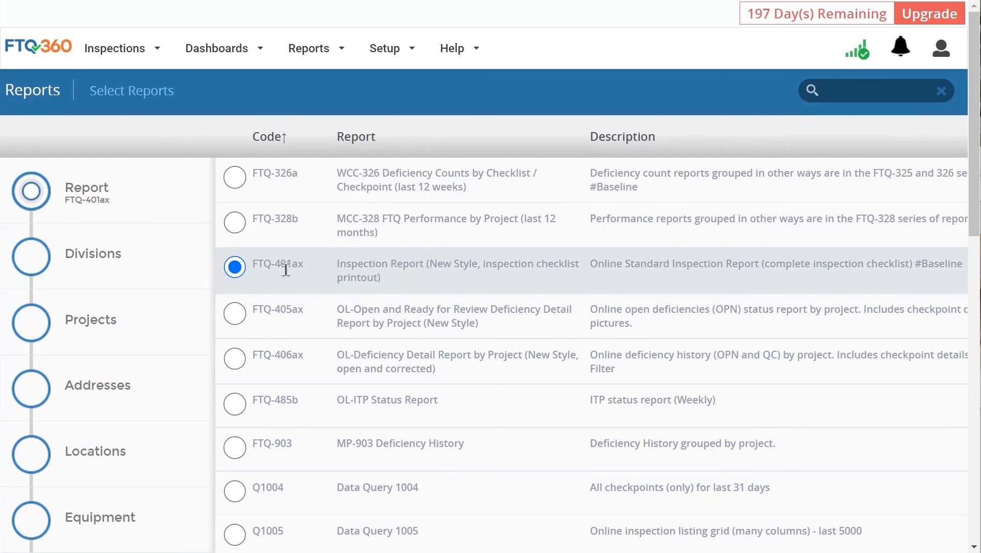
Step: Limit the FTQ-401ax inspection report to the Long Valley Estates project and the Last 7 days (until now) date range
click(103, 322)
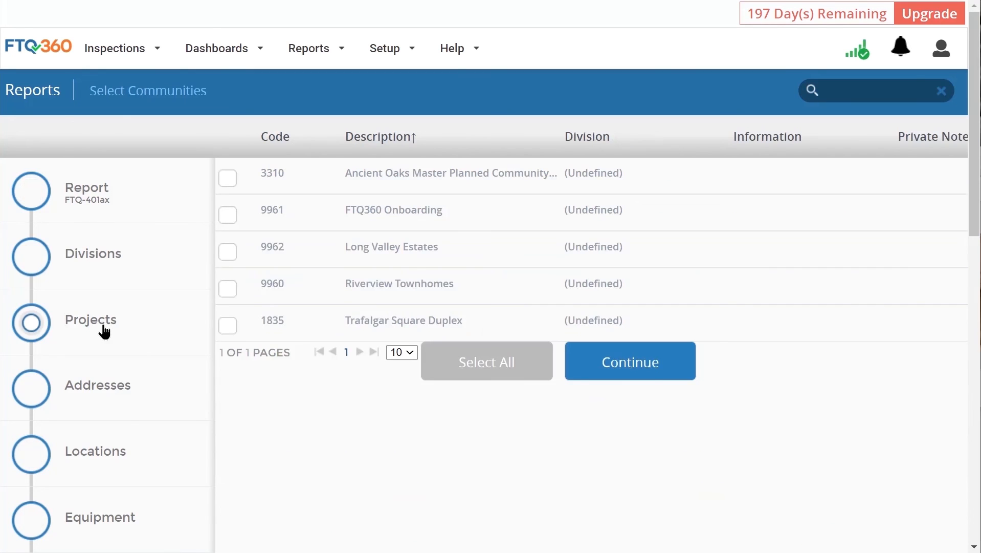
click(226, 256)
scroll(335, 489, down, 12)
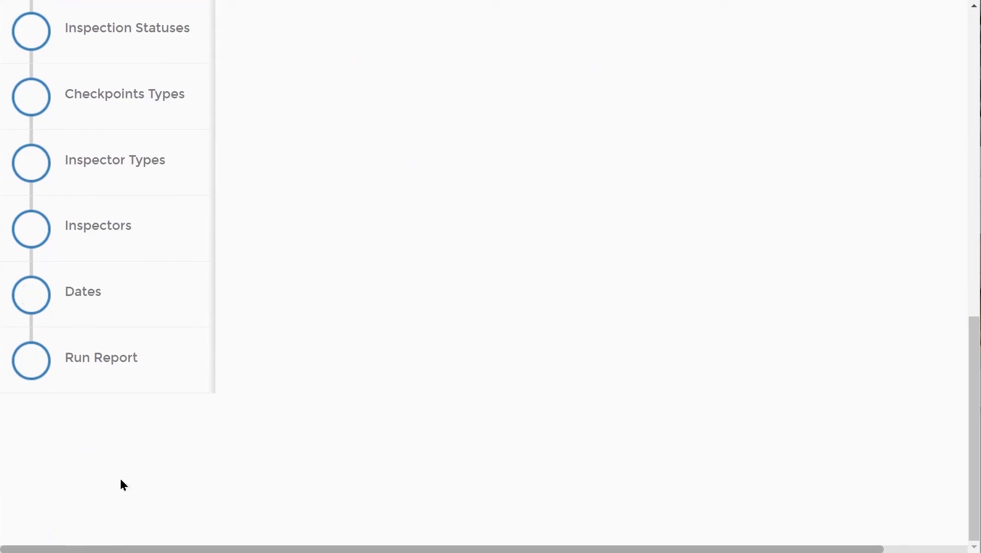
click(75, 285)
scroll(348, 338, up, 1)
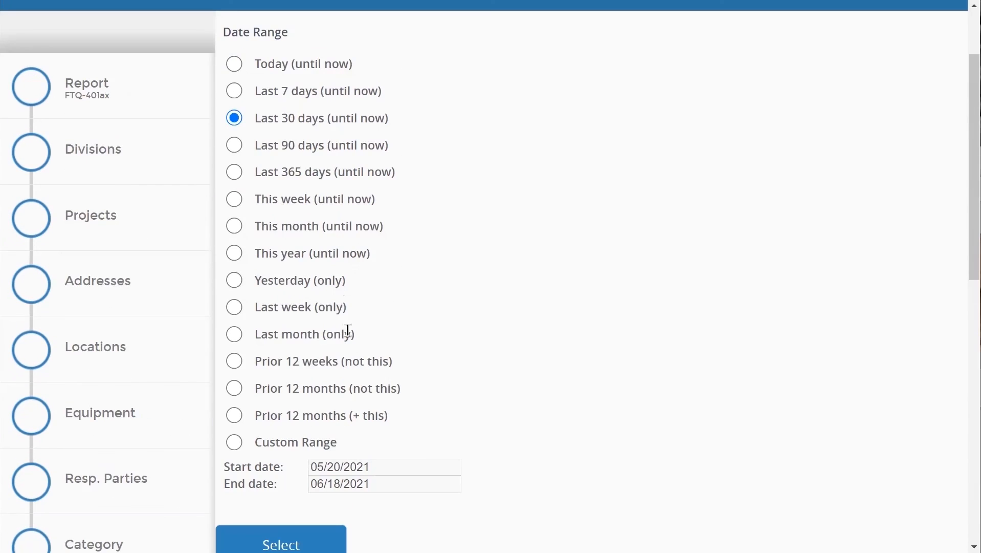
click(233, 90)
scroll(441, 488, down, 5)
scroll(263, 489, down, 7)
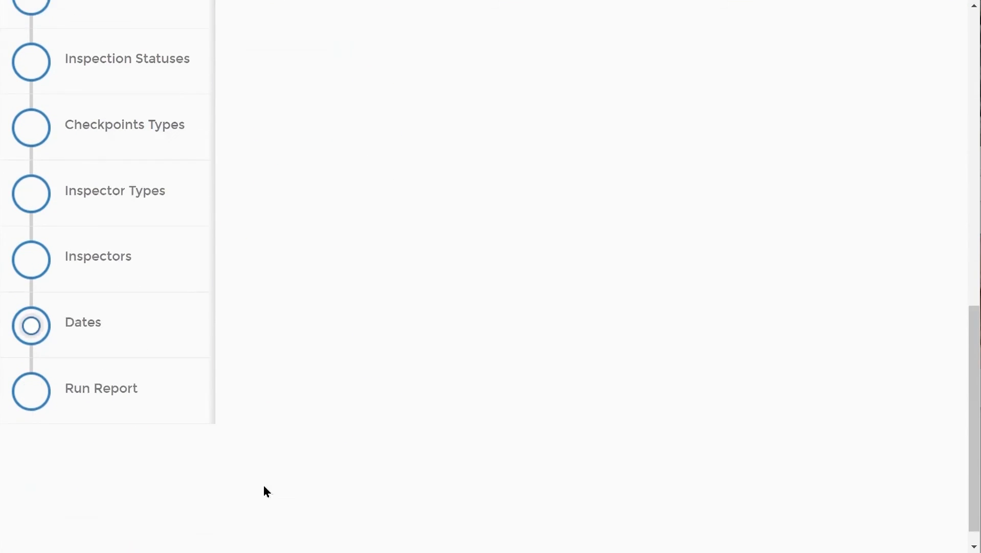
Step: Open the report's run confirmation and check the selected report, project, filters and dates
click(100, 366)
scroll(318, 136, up, 5)
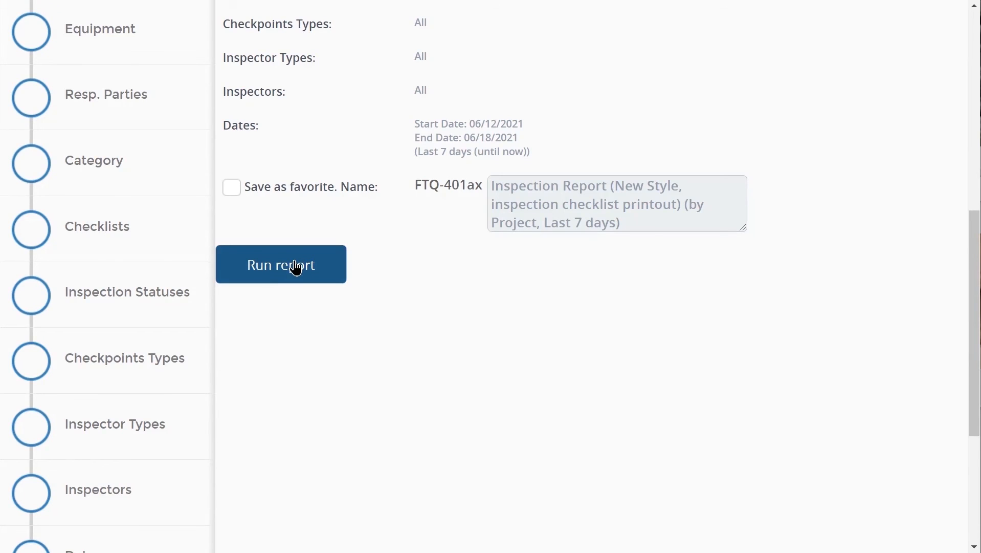
scroll(374, 302, up, 7)
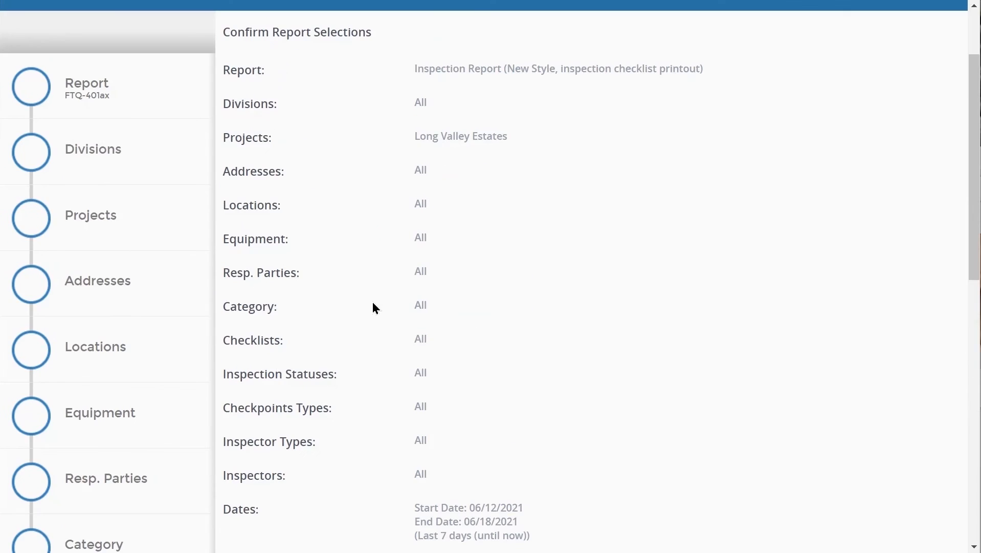
Step: Return to the report selection and choose FTQ-406ax, the OL-Deficiency Detail Report by Project
scroll(186, 240, up, 3)
click(93, 210)
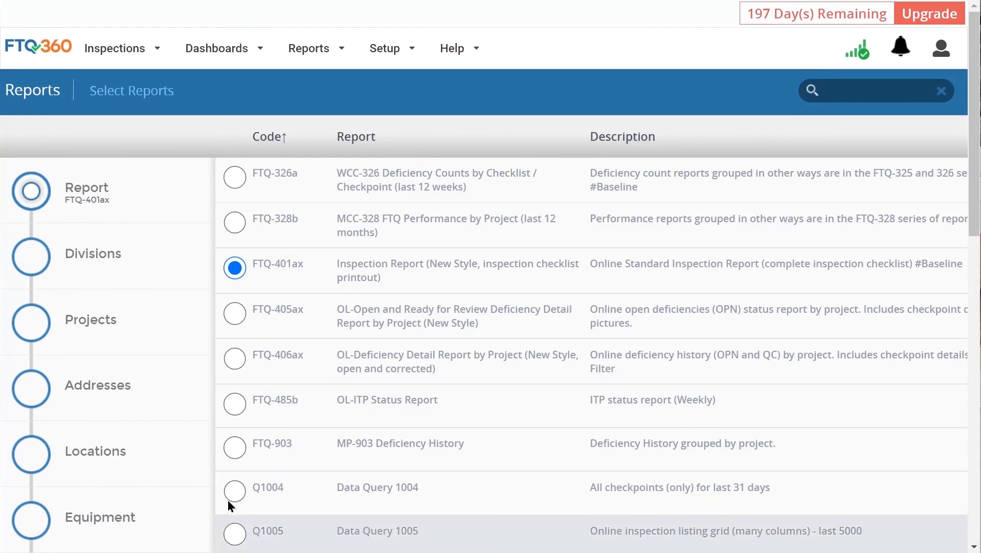
click(235, 359)
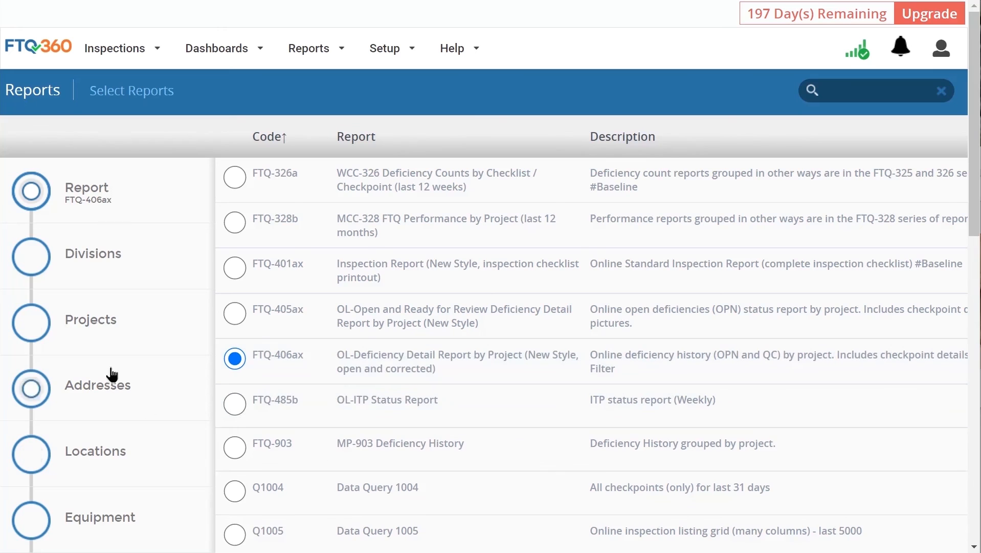
Step: Limit the FTQ-406ax deficiency report to the Long Valley Estates project and the Last 7 days (until now) date range, and review the selections
click(69, 332)
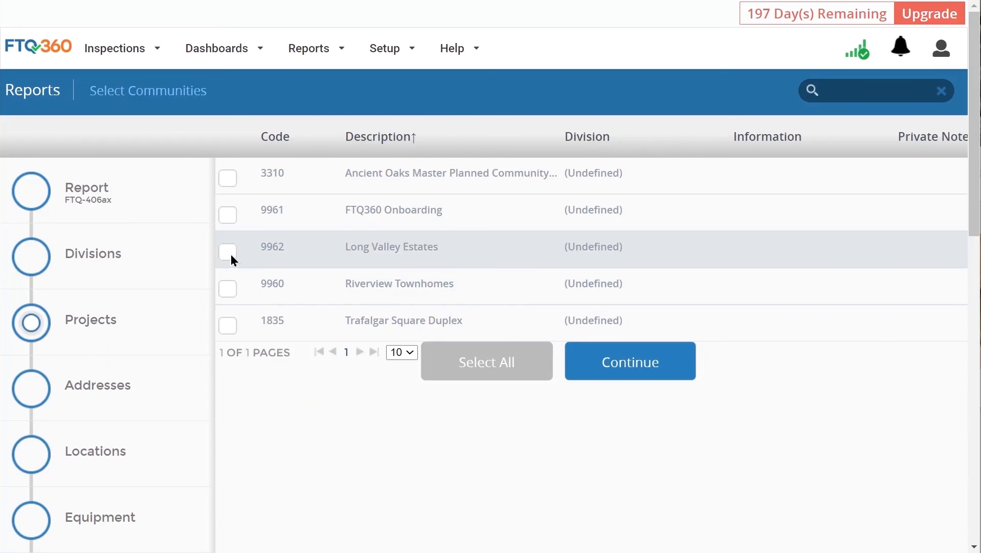
click(230, 253)
scroll(275, 480, down, 3)
scroll(275, 480, down, 10)
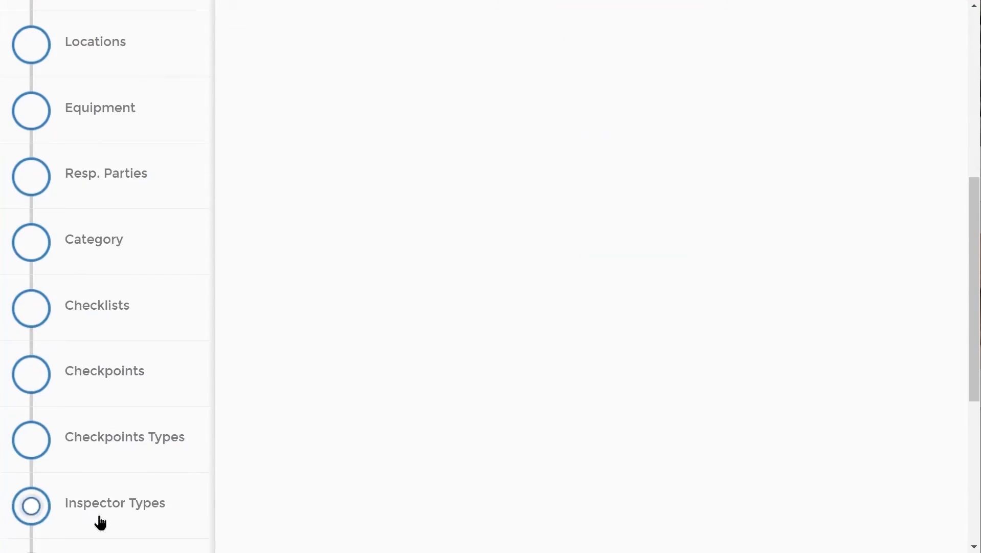
click(84, 300)
scroll(334, 337, up, 10)
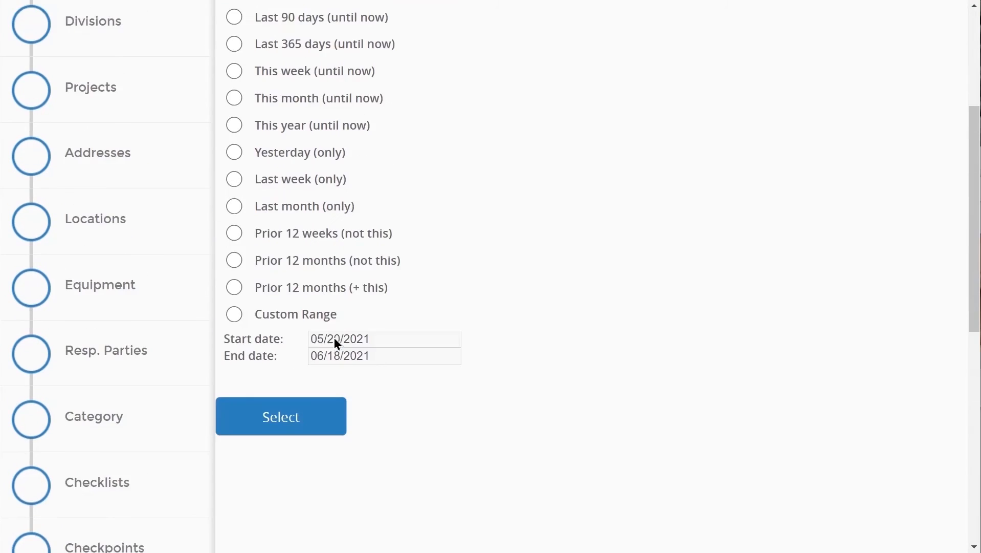
click(234, 91)
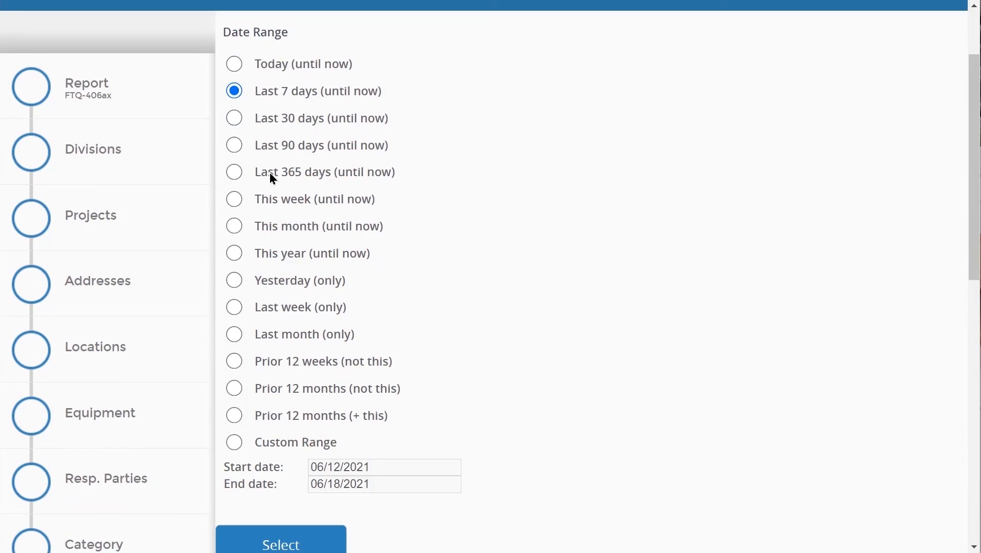
click(302, 542)
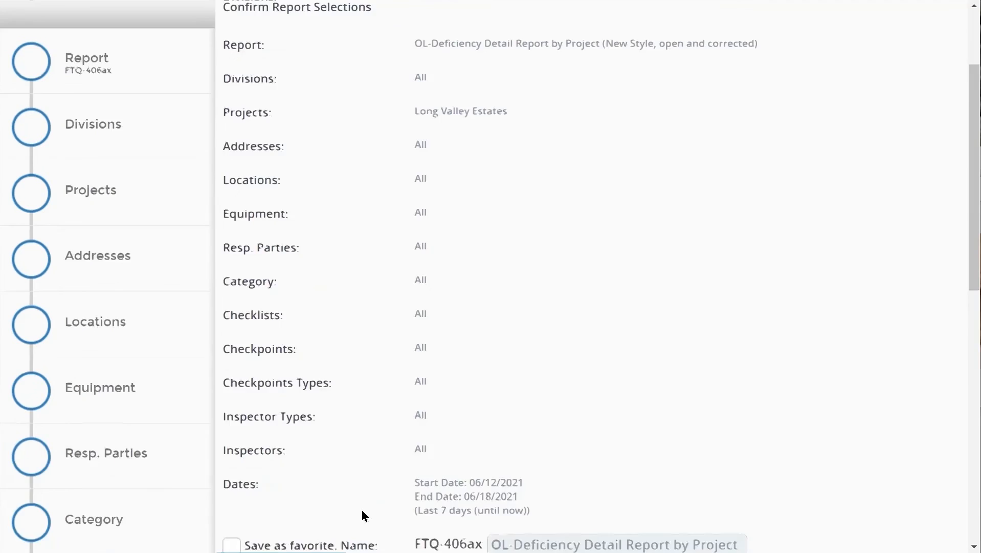
scroll(317, 450, down, 5)
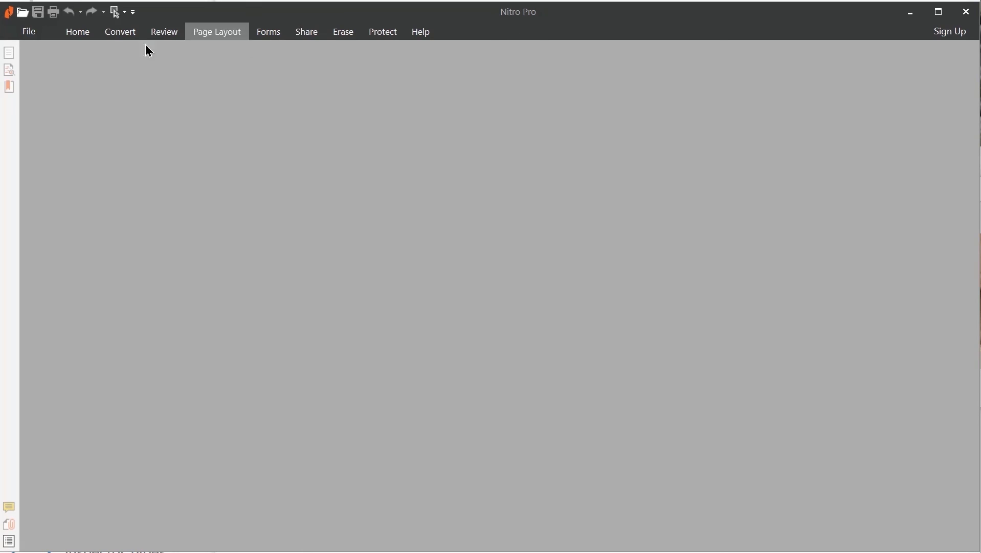
Step: Switch to Nitro Pro and open the Create PDF Files dialog for creating PDFs from existing files, fully in view
click(69, 33)
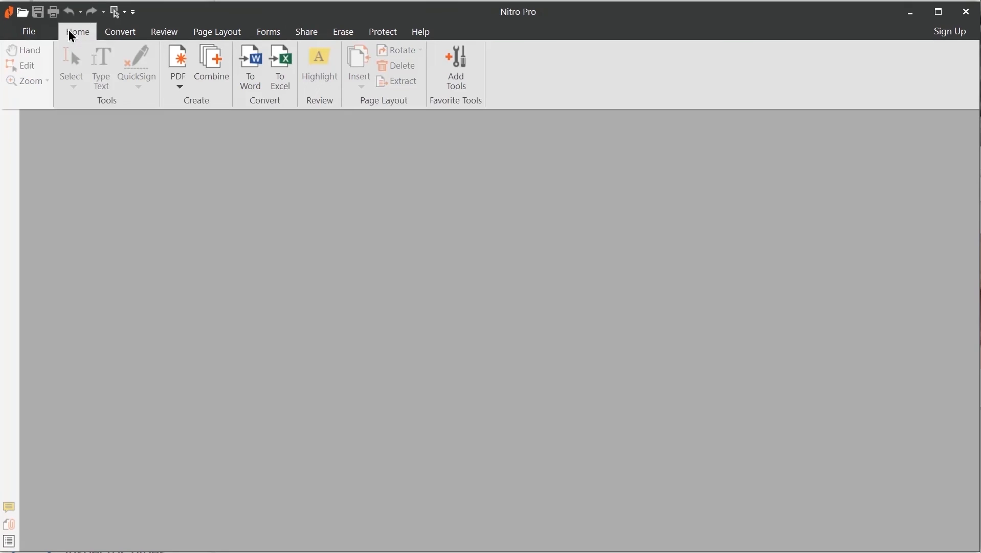
click(180, 88)
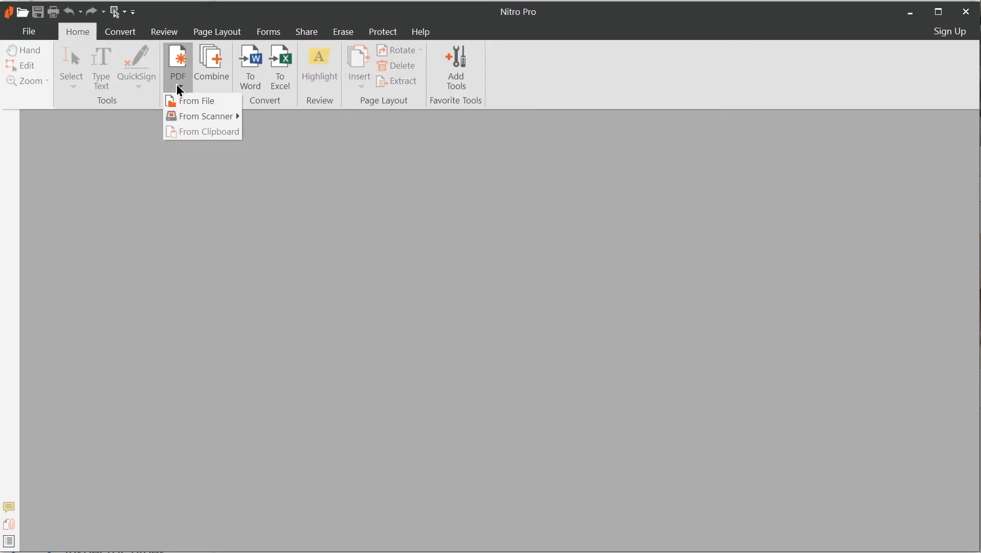
click(210, 105)
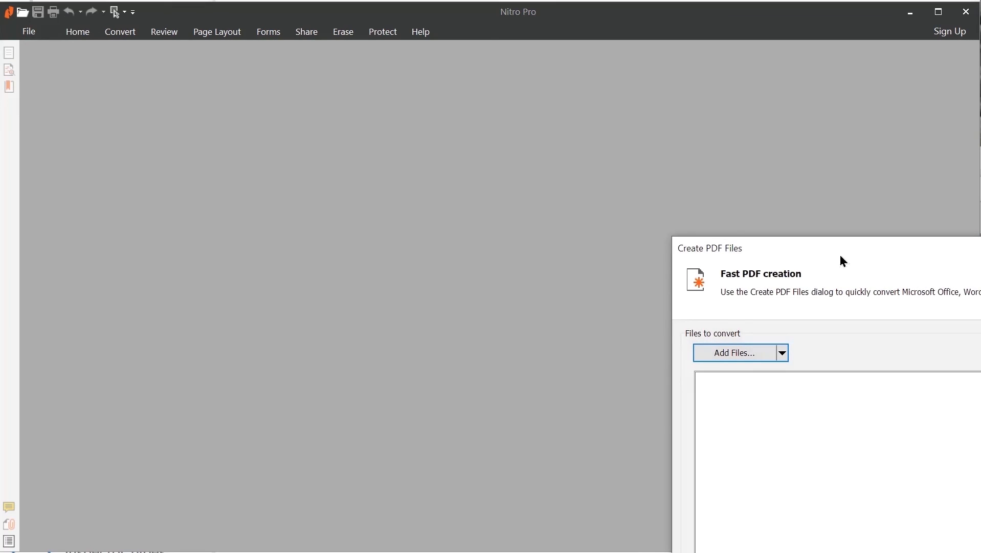
drag(840, 255, 438, 153)
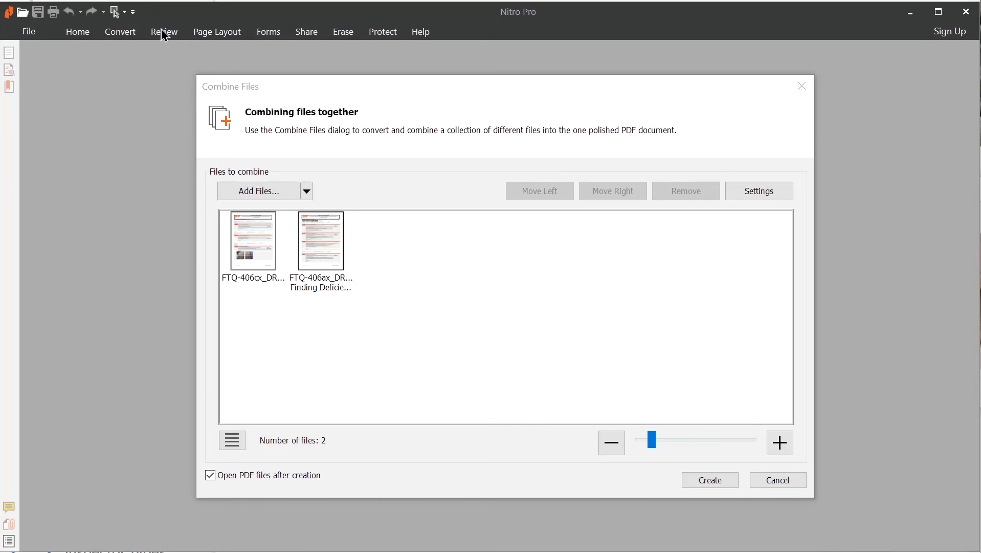